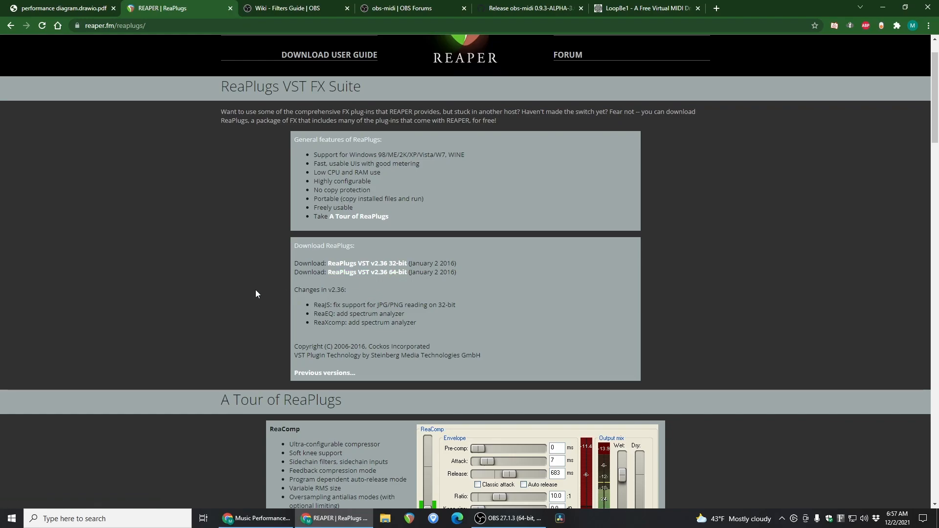
Step: Examine the Windows VST plugin search locations listed in the OBS Filters Guide wiki
key(ctrl+Tab)
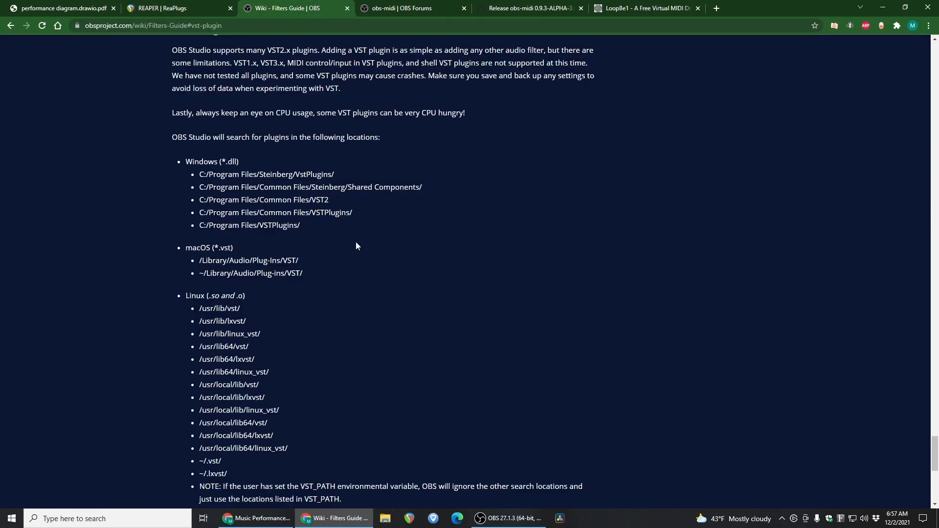
drag(312, 230, 178, 165)
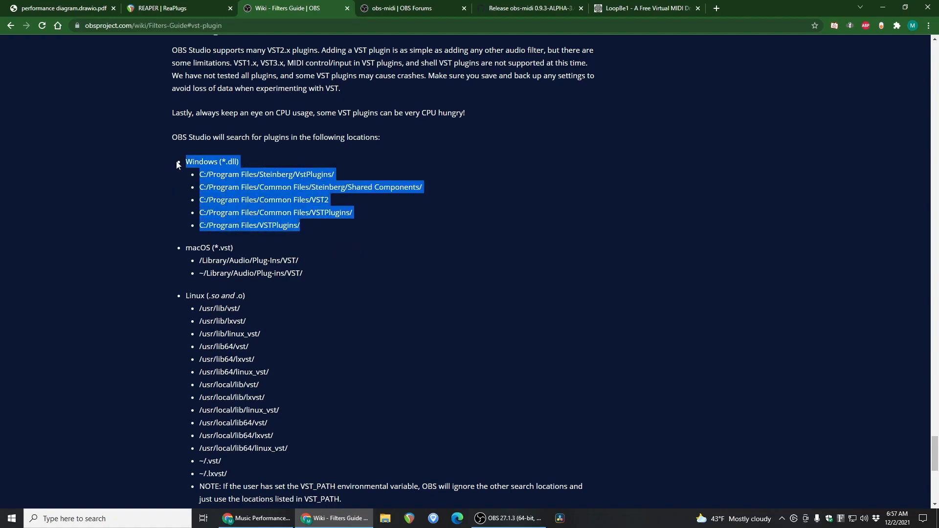
click(324, 223)
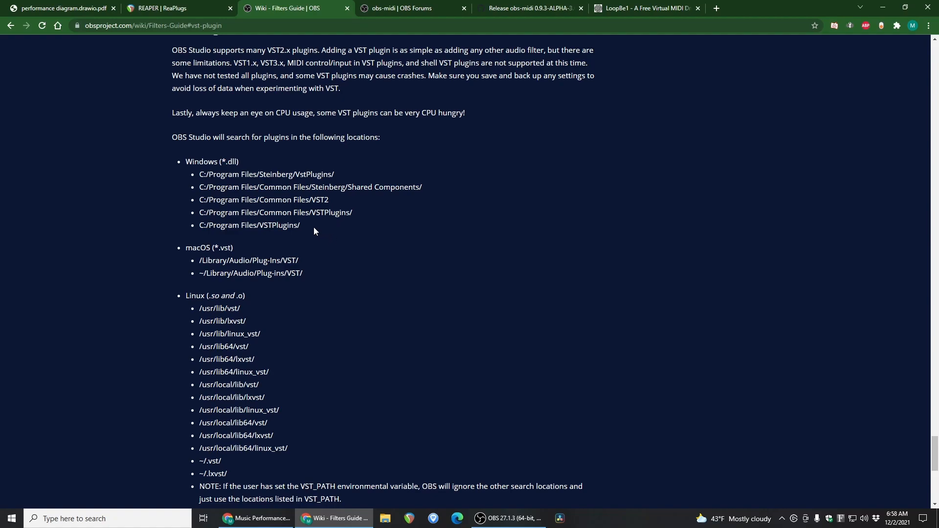
drag(310, 226, 180, 160)
click(313, 242)
Step: Review the obs-midi forum resource, its GitHub release page and the LoopBe1 virtual MIDI driver page
click(410, 9)
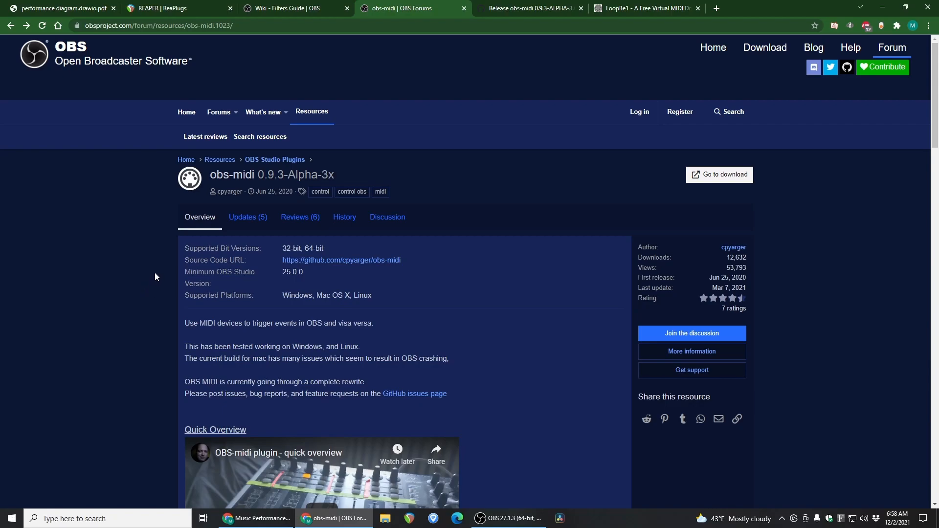
scroll(166, 272, down, 5)
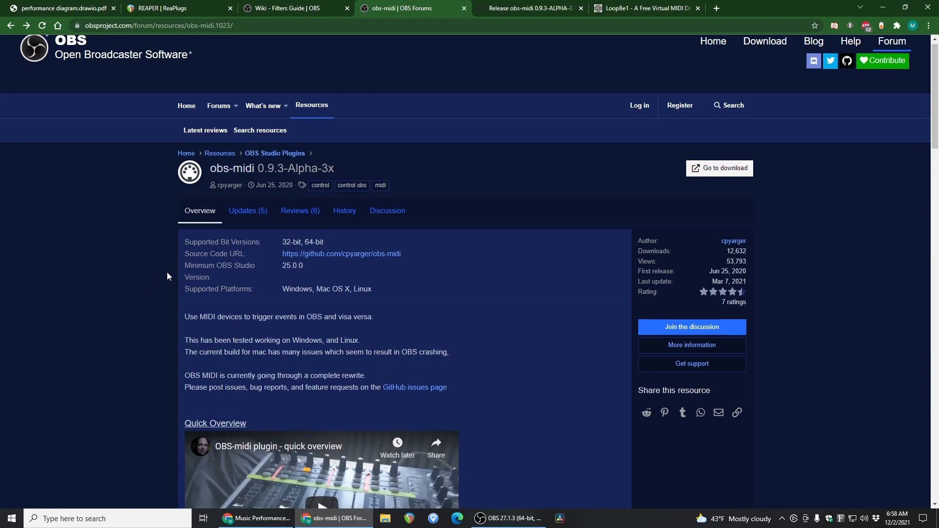
scroll(171, 272, up, 5)
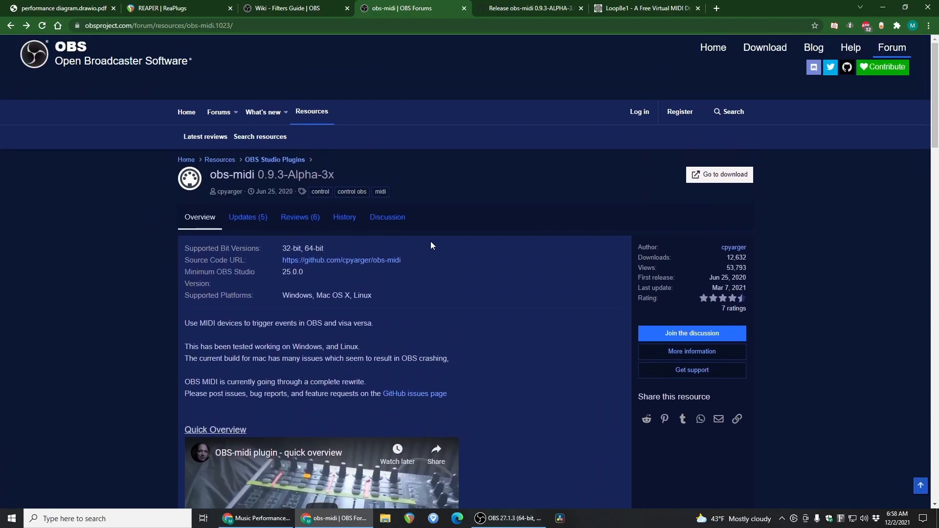
click(523, 11)
scroll(585, 285, down, 8)
scroll(582, 289, up, 8)
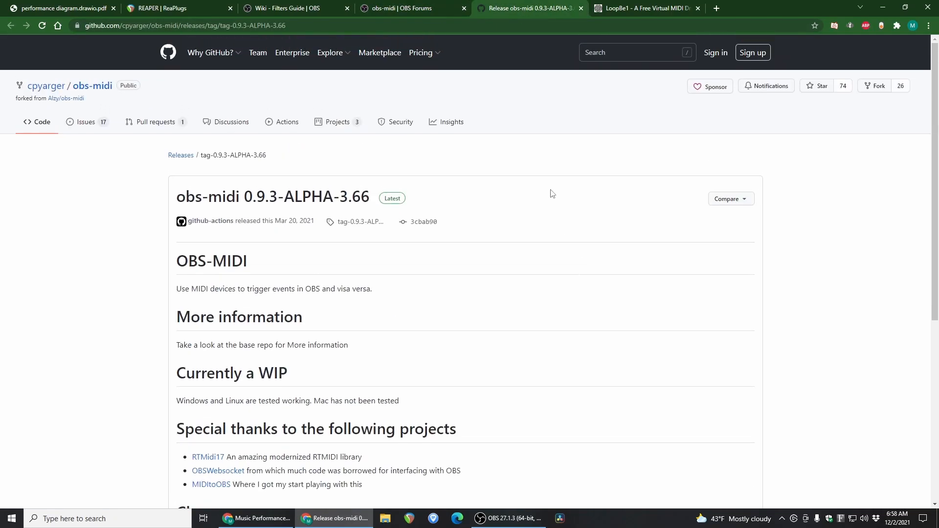
click(617, 13)
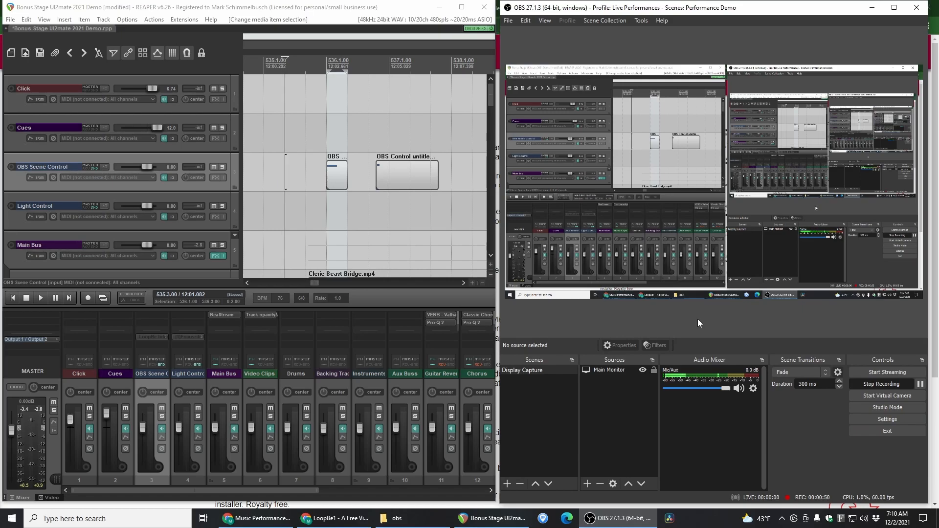
Step: Inspect the send settings of the ReaStream plugin on REAPER's Main Bus and close its window
drag(251, 489, 222, 482)
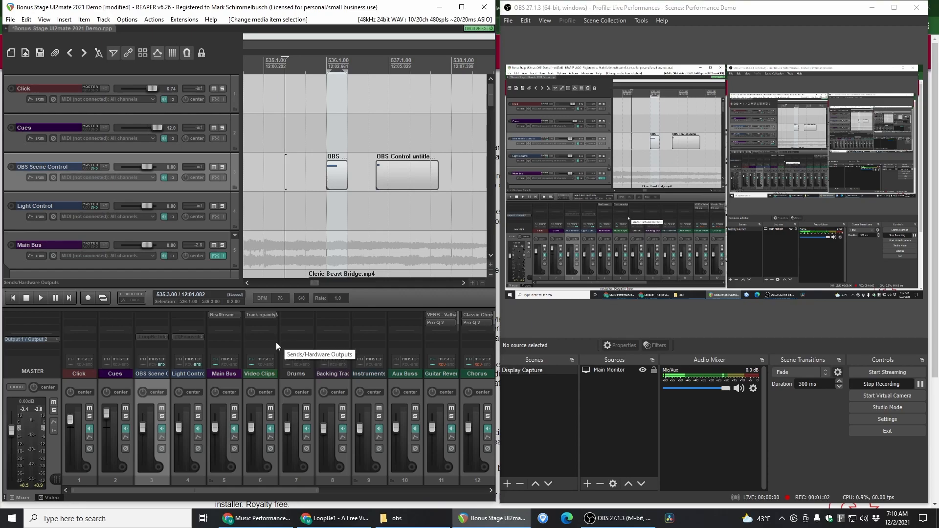
click(223, 315)
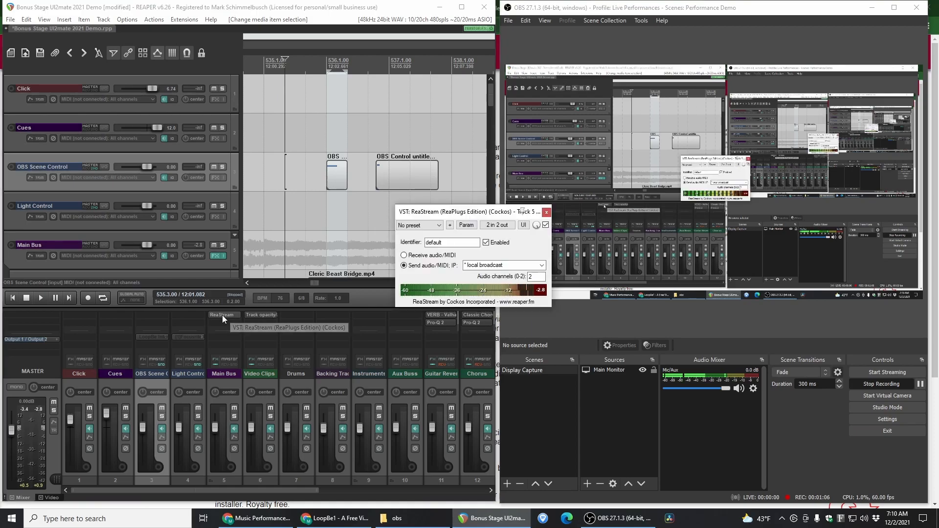
drag(477, 209, 317, 217)
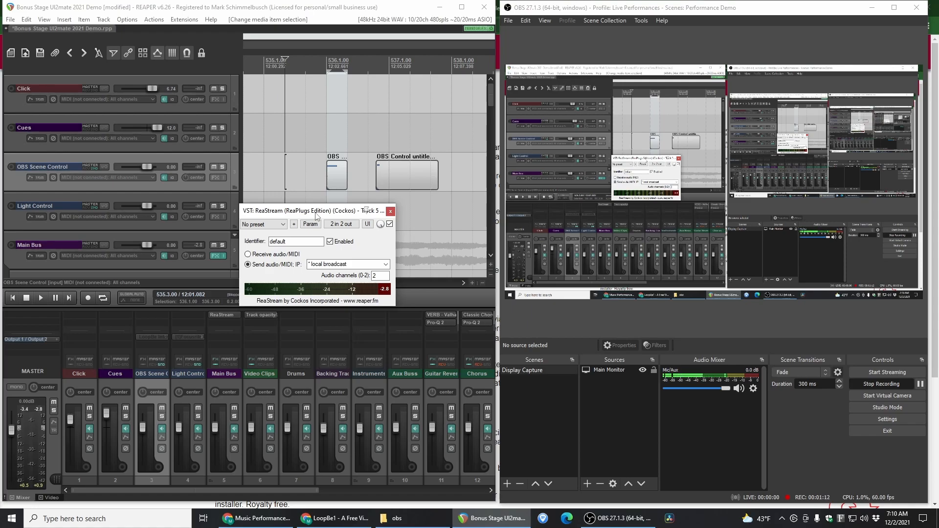
click(386, 264)
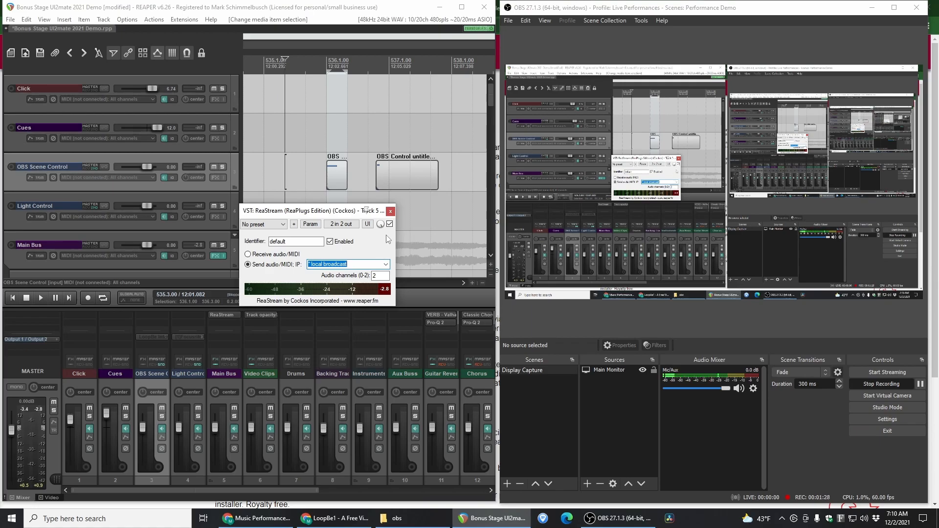
click(391, 211)
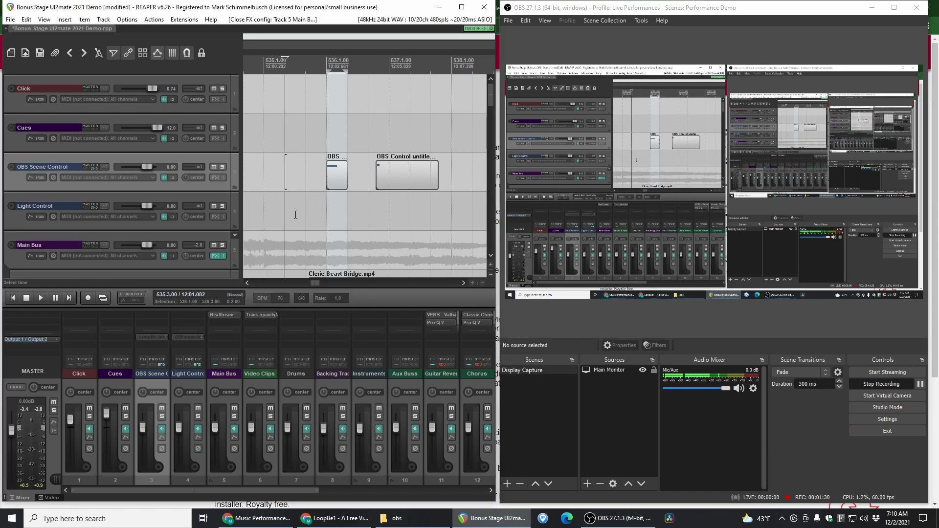
Step: Play the project briefly from measure 533 to check the audio levels, and stop playback
scroll(295, 214, down, 2)
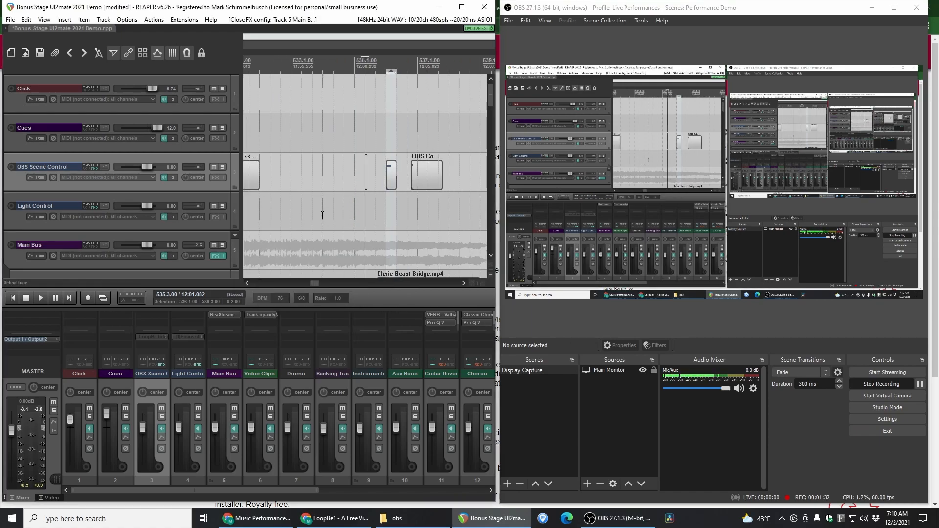
click(294, 214)
key(space)
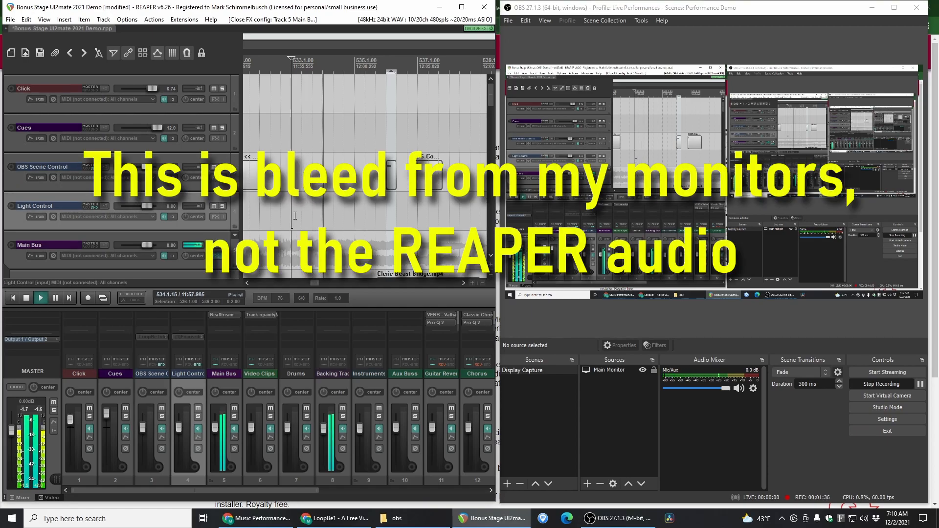
key(space)
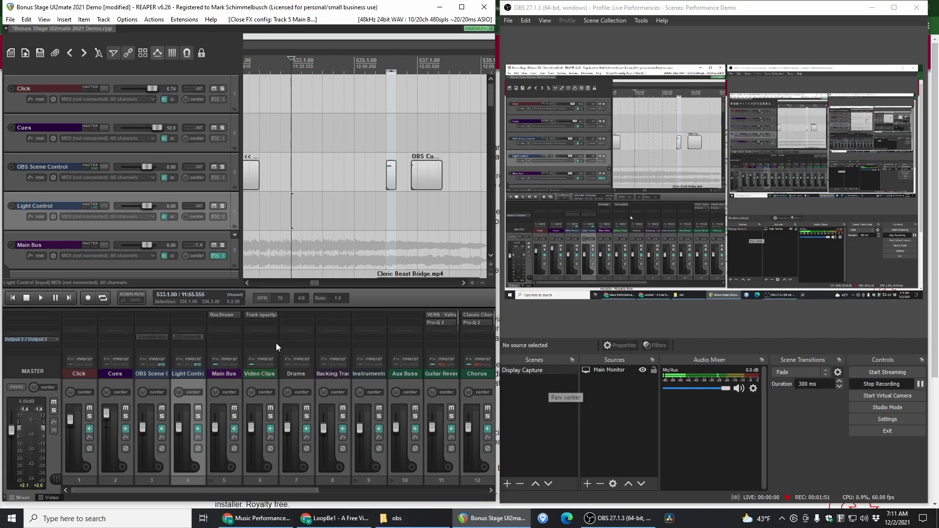
Step: Reopen the Main Bus ReaStream window to review its identifier, broadcast target and channel settings, and close it
click(221, 315)
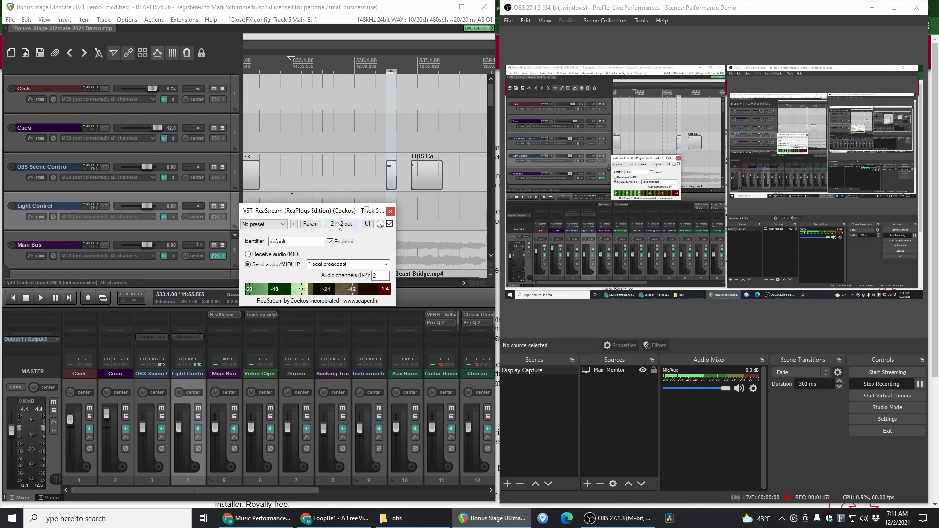
drag(337, 211, 350, 117)
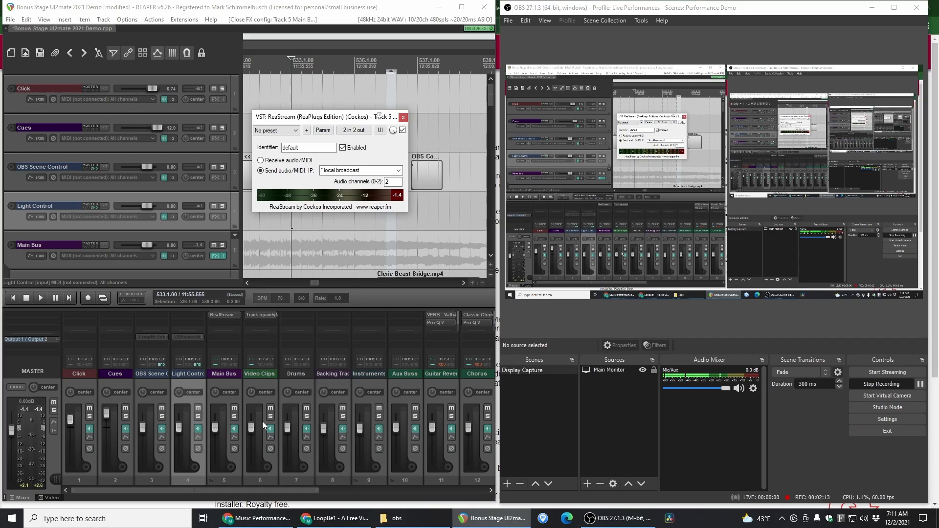
click(403, 118)
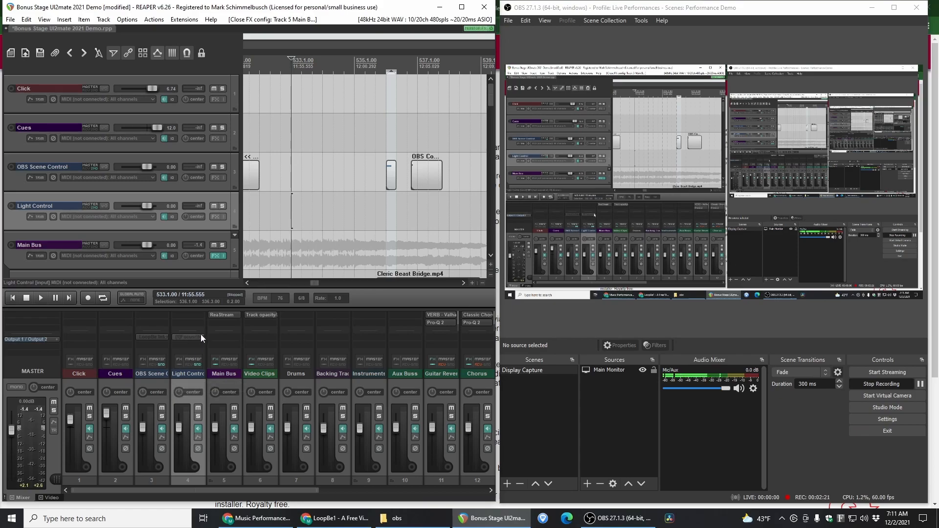
Step: Remove the existing ReaStream plugin from the Main Bus and add VST: ReaStream (Cockos) (8ch) in its place
alt+click(221, 315)
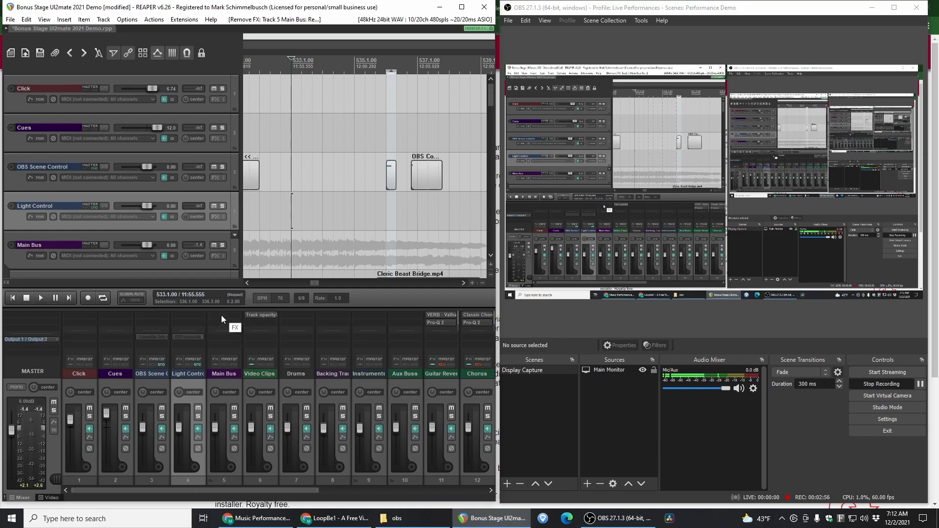
double_click(221, 315)
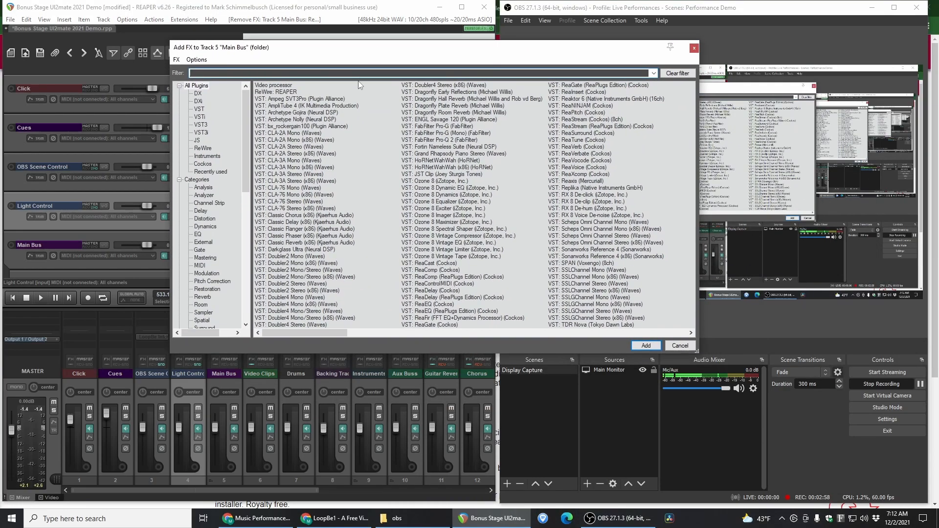
text(reast)
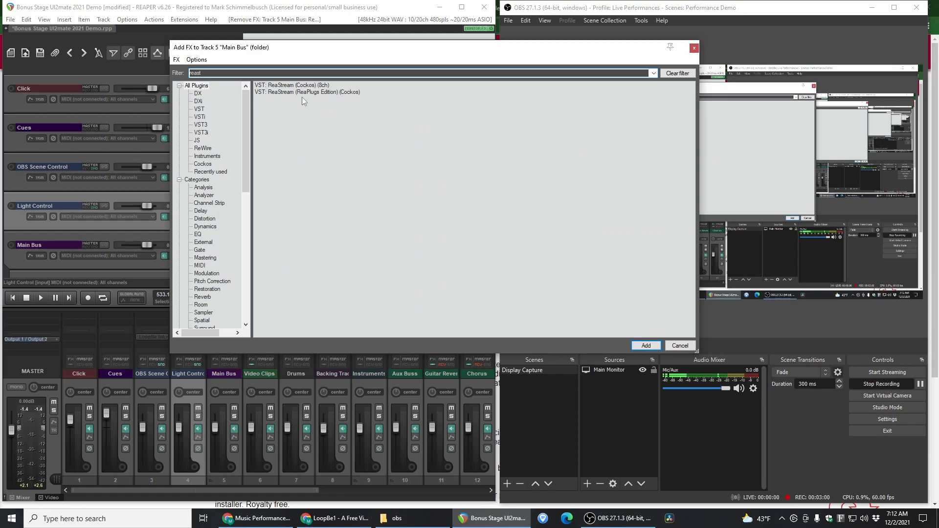
double_click(298, 85)
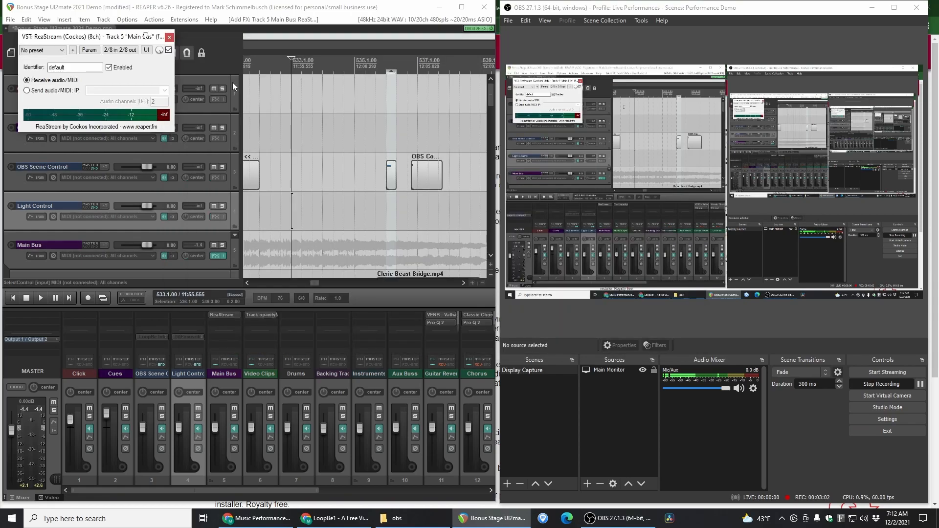
drag(146, 35, 398, 182)
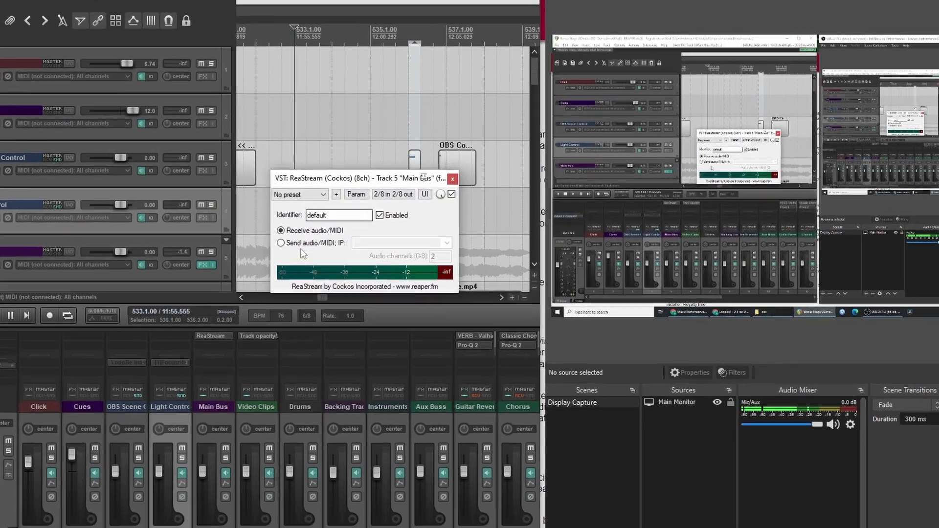
Step: Set ReaStream to send audio/MIDI to local broadcast and close the plugin window
click(281, 242)
click(443, 242)
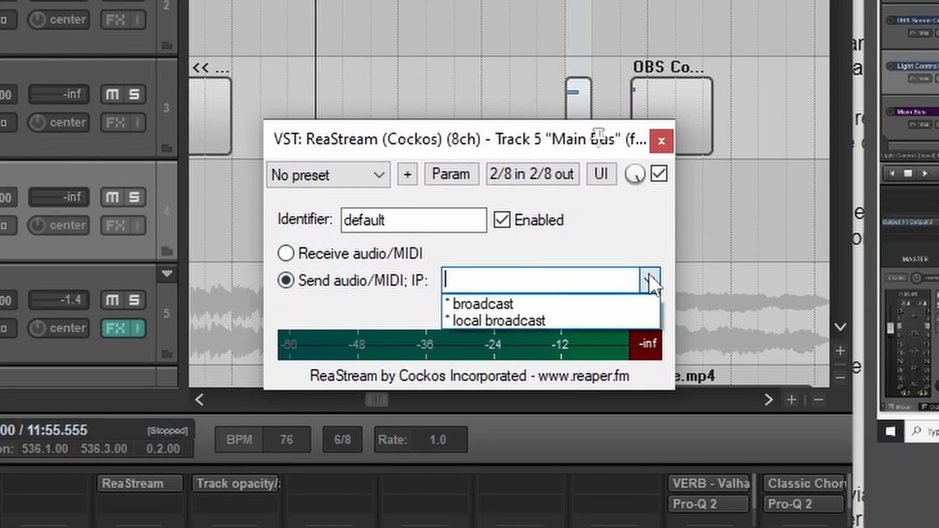
click(533, 322)
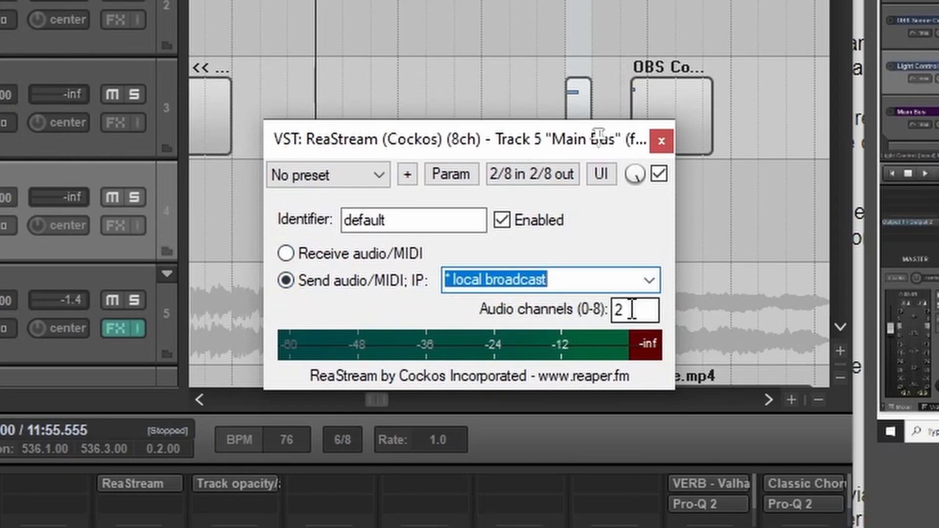
click(662, 143)
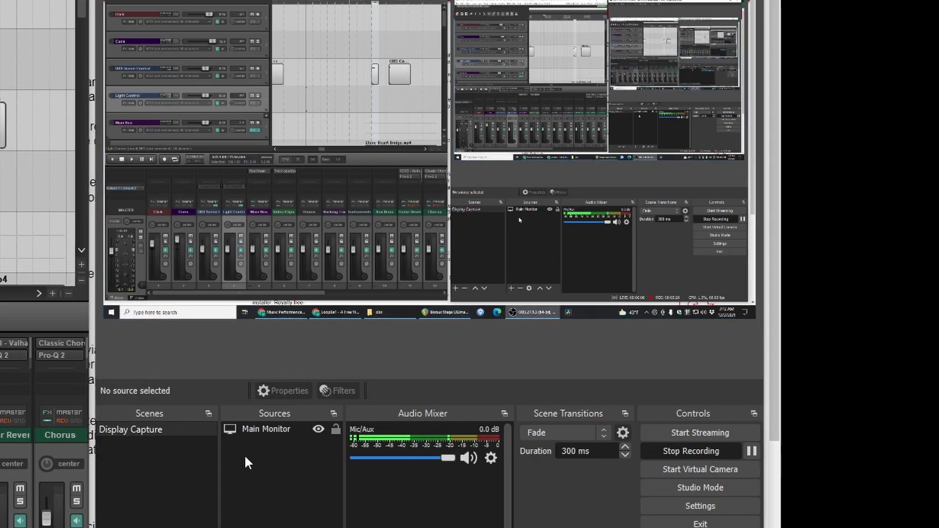
Step: In OBS, add an Audio Input Capture source named REAPER with CABLE Output (VB-Audio Virtual Cable) as its device
click(235, 527)
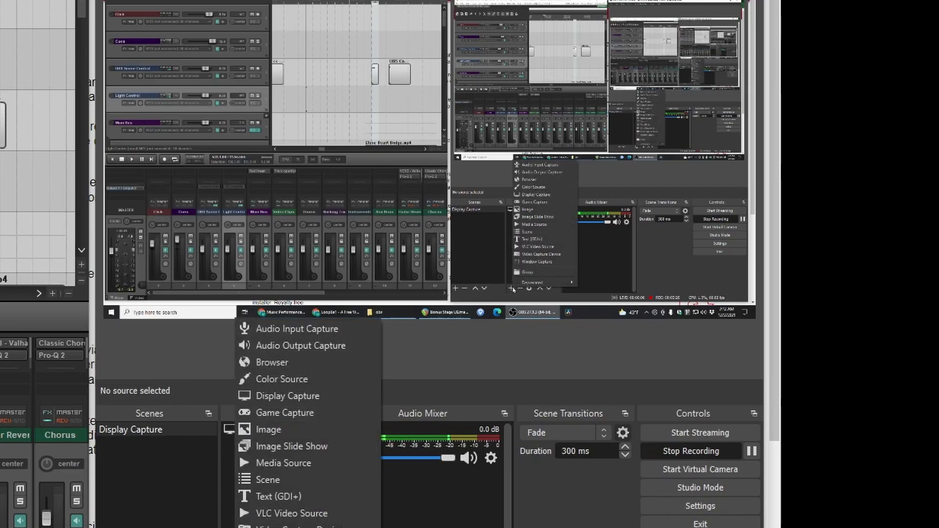
click(274, 328)
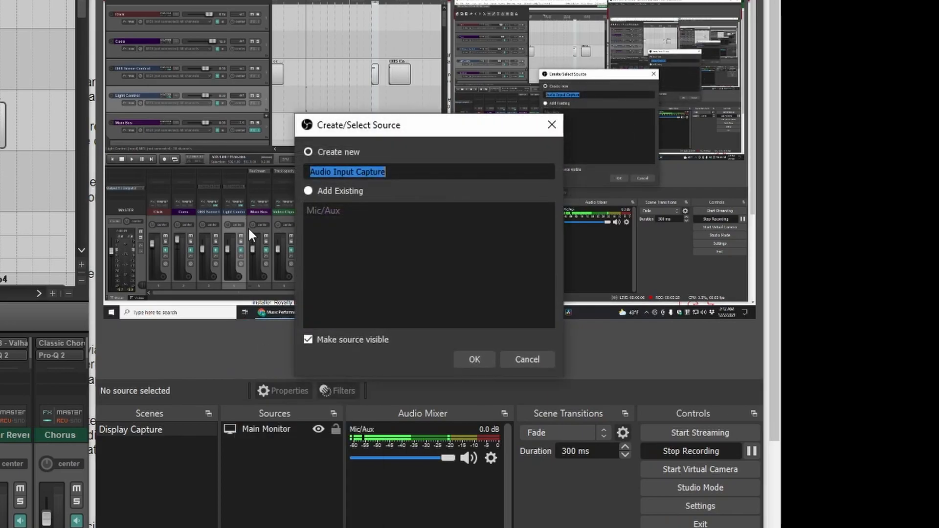
text(REAPER)
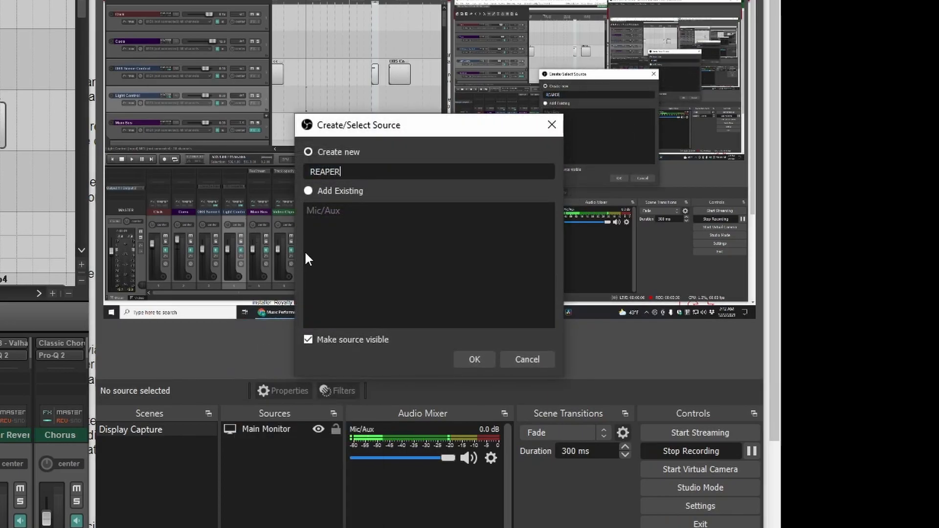
click(475, 359)
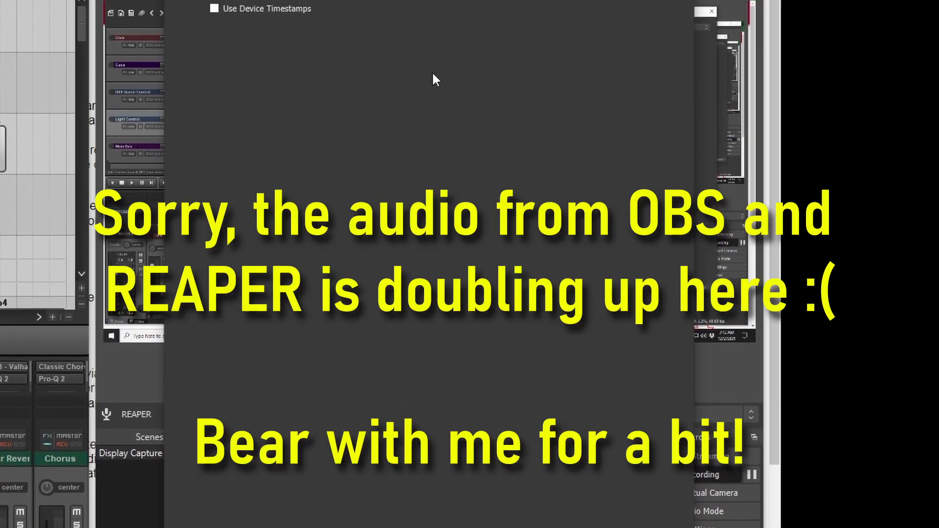
click(423, 27)
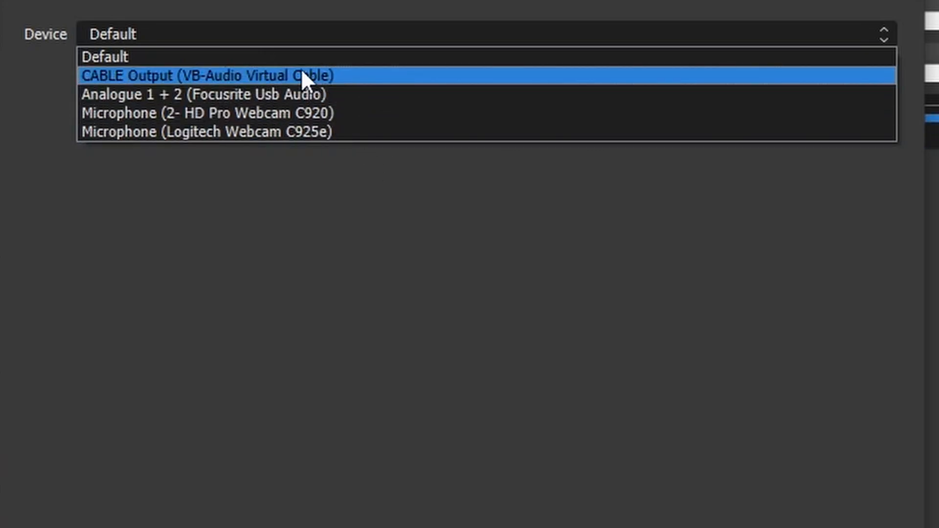
click(348, 75)
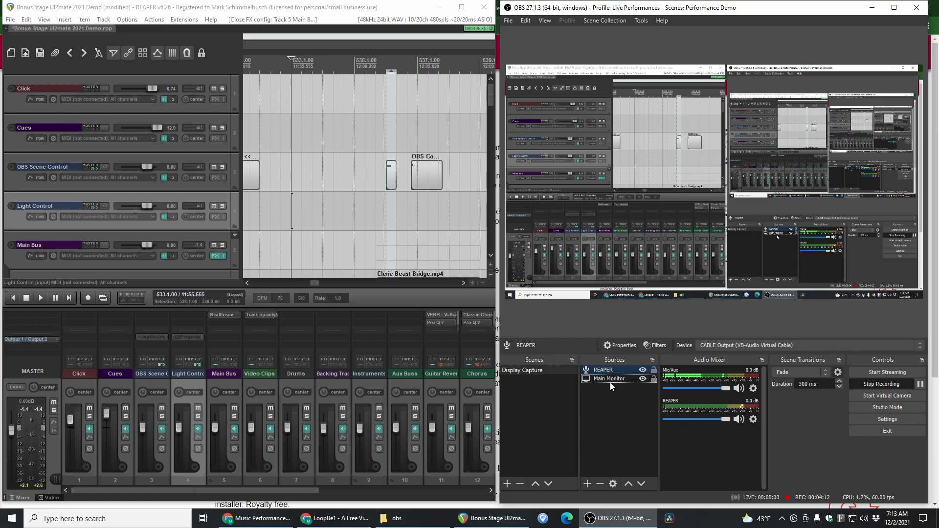
Step: Add a VST 2.x Plug-in audio filter named Reastream to the REAPER source
click(609, 379)
click(605, 370)
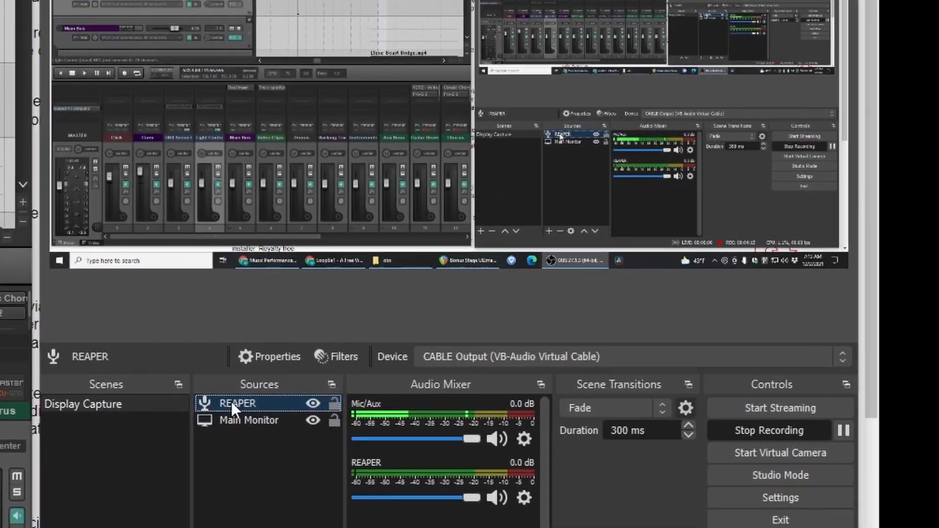
right_click(231, 401)
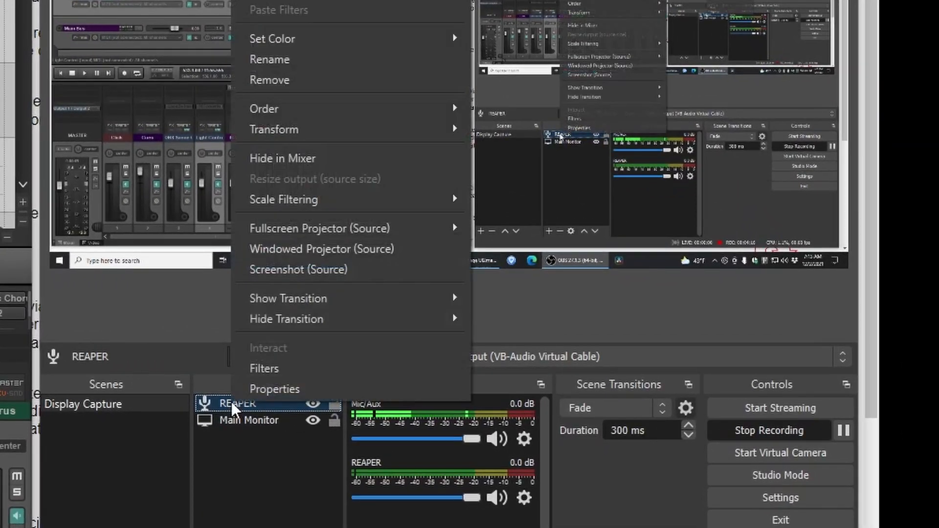
click(266, 370)
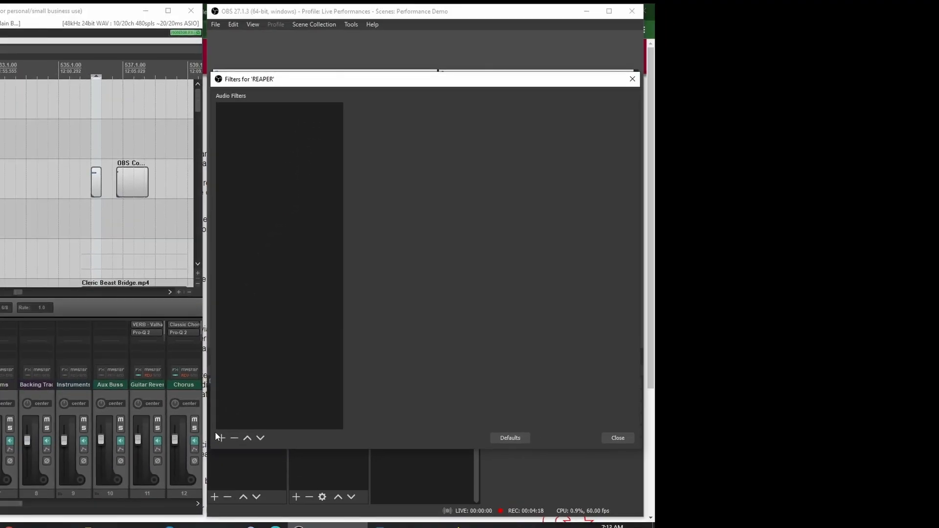
click(67, 510)
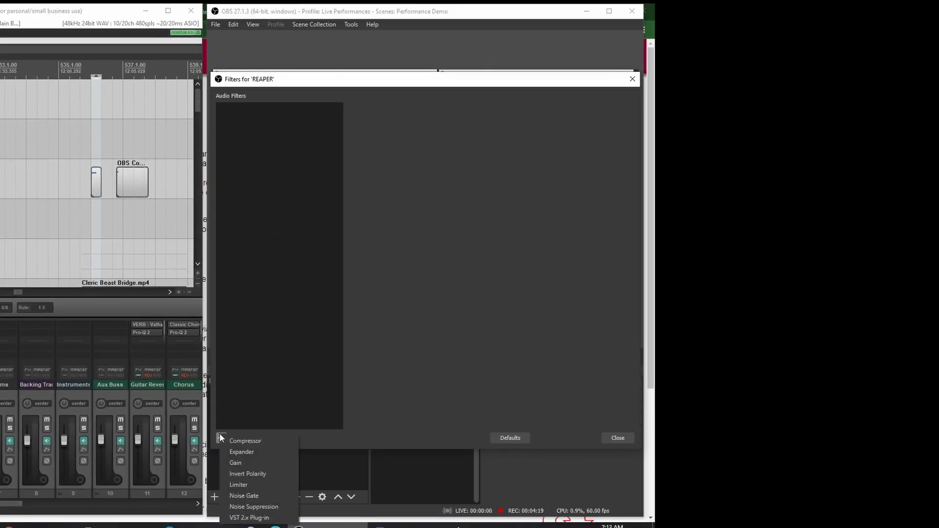
click(248, 517)
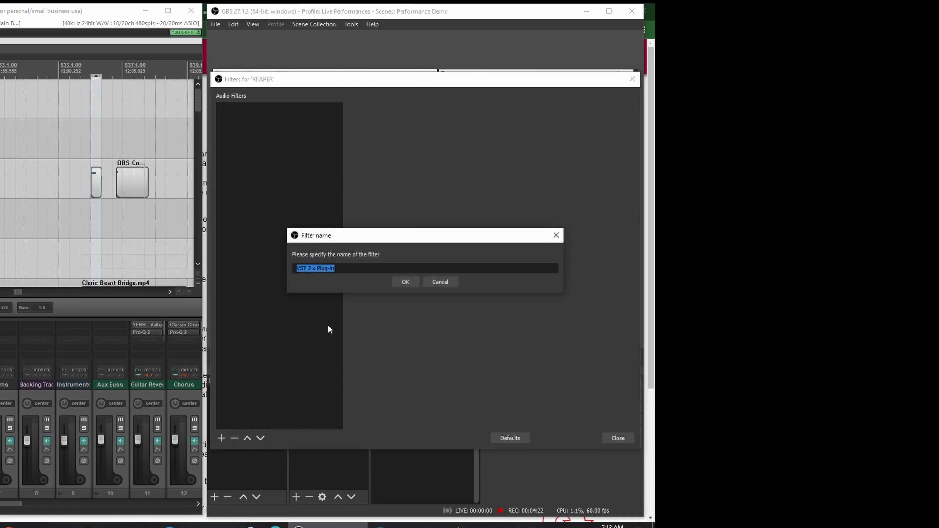
text(Reastream)
key(Return)
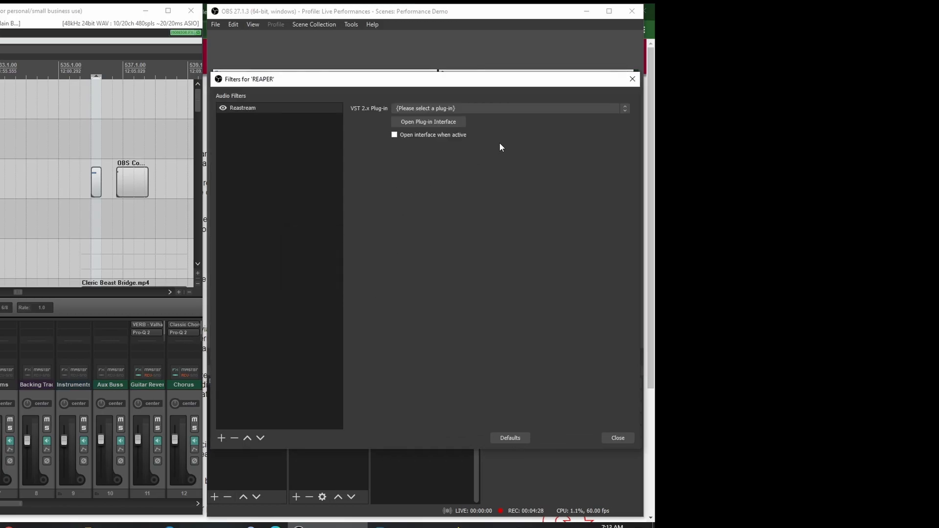
Step: Assign the reastream-standalone plug-in to the Reastream filter
click(514, 110)
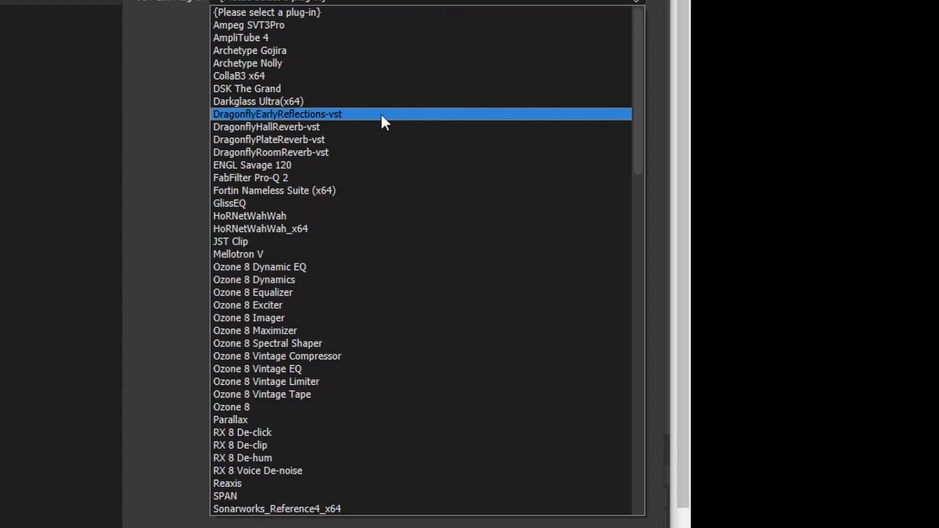
scroll(381, 114, down, 20)
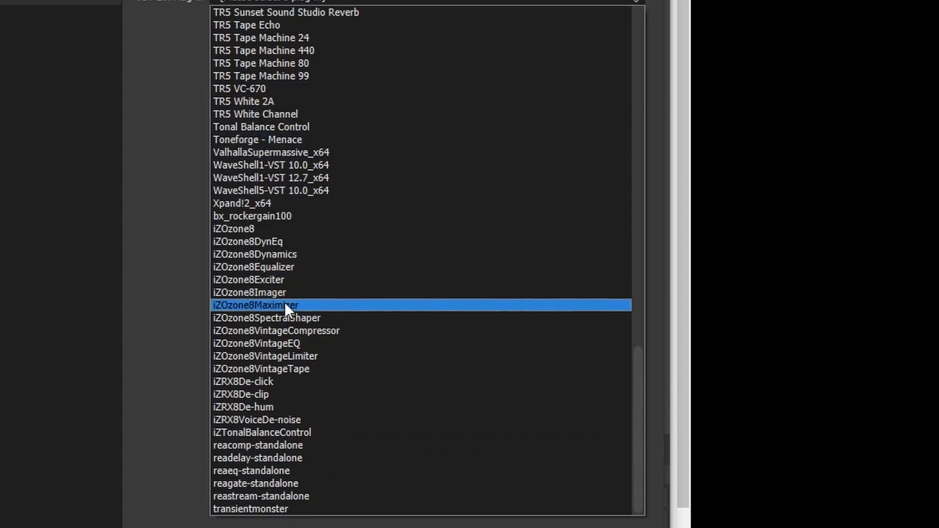
click(284, 497)
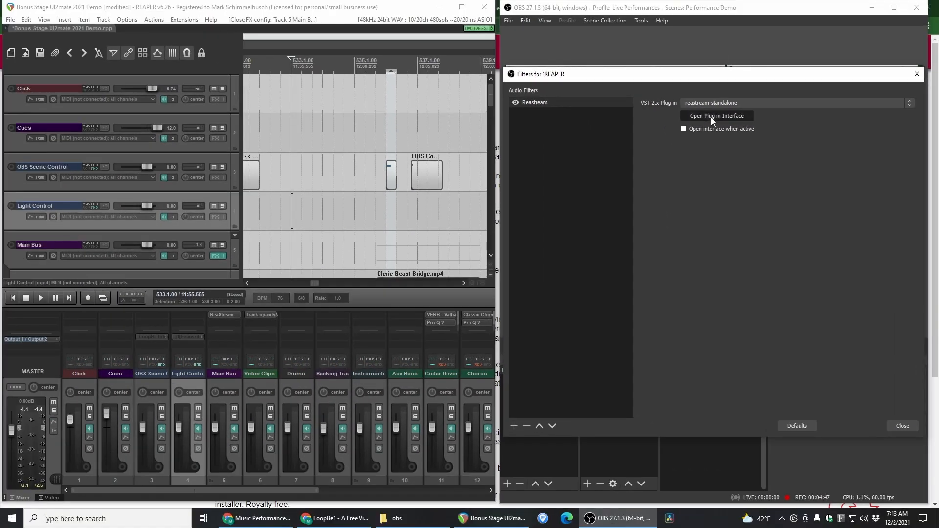
Step: Review the identifier and receive setting in the Reastream filter's plug-in interface, and close it together with the filter window
click(451, 64)
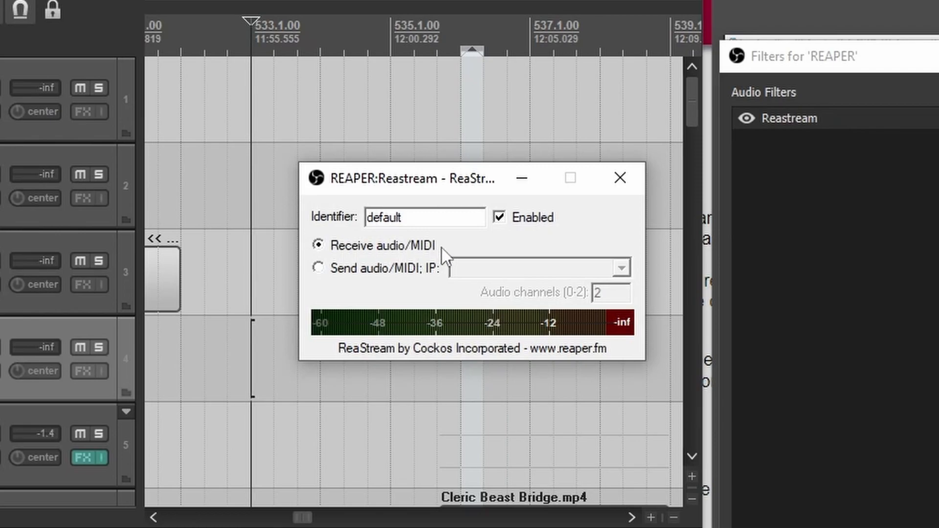
click(620, 177)
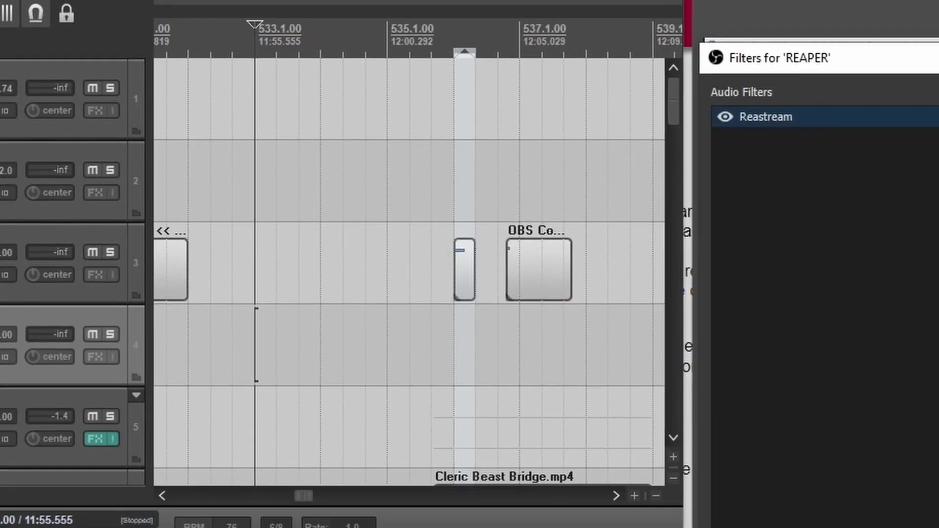
click(755, 354)
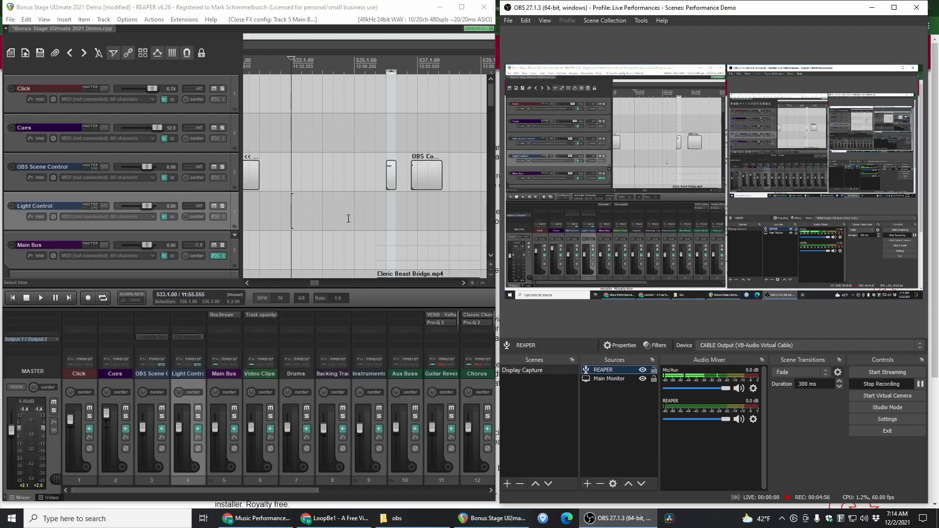
Step: Play the REAPER project briefly to check the REAPER source's level in the OBS audio mixer, and stop playback
click(290, 221)
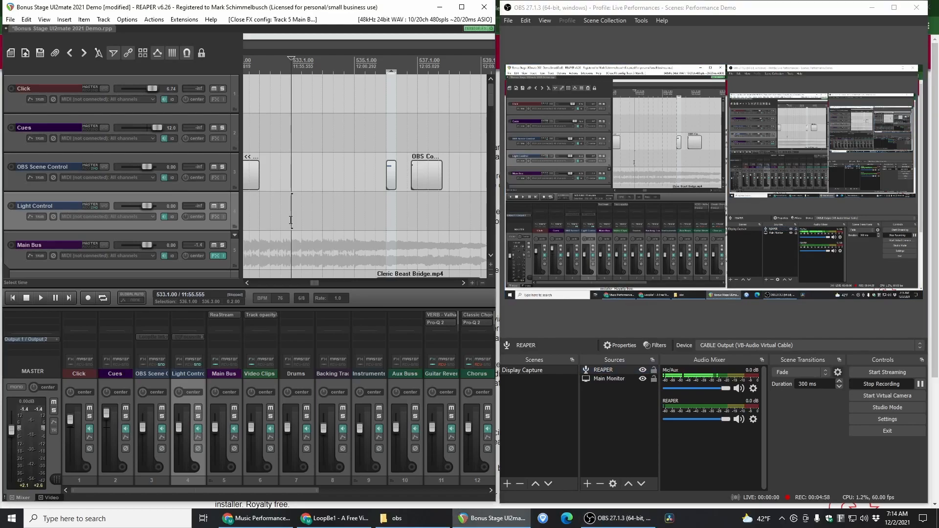
key(space)
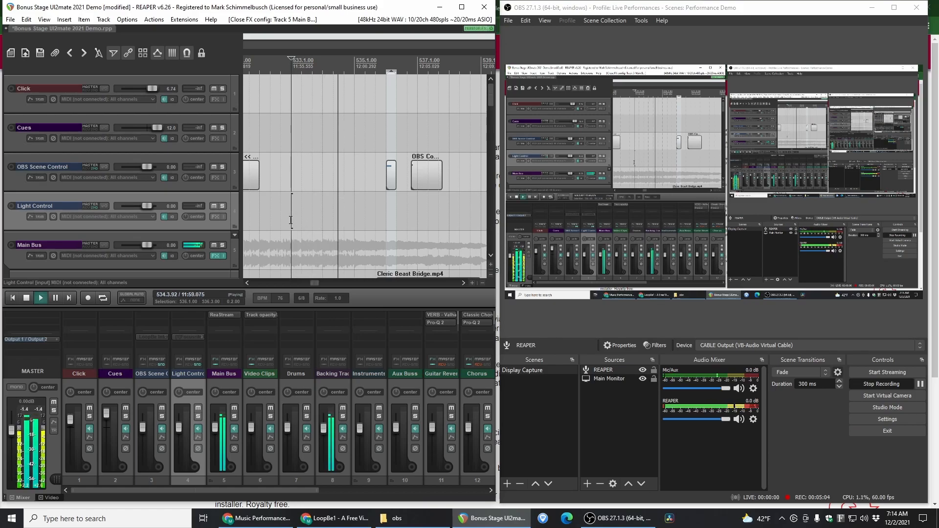
key(space)
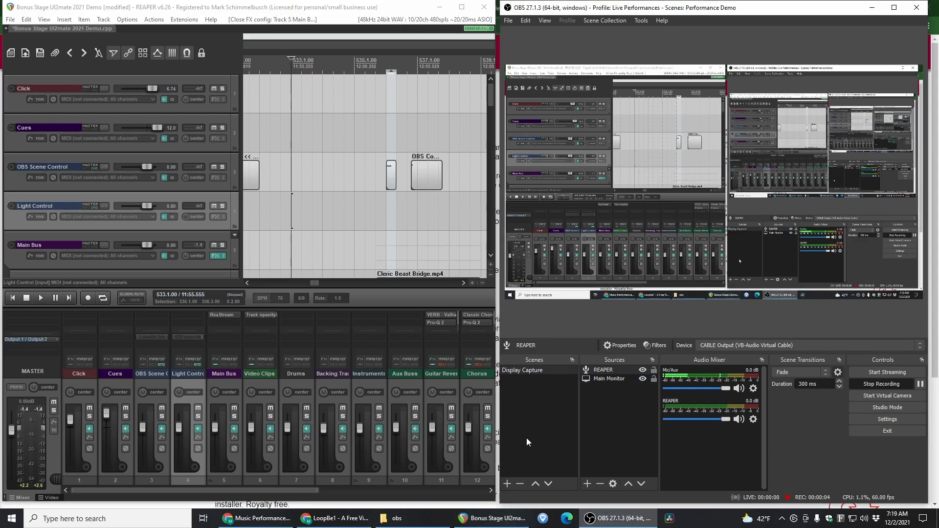
Step: In OBS, add a new scene named Main Camera
click(507, 485)
text(Main Camera)
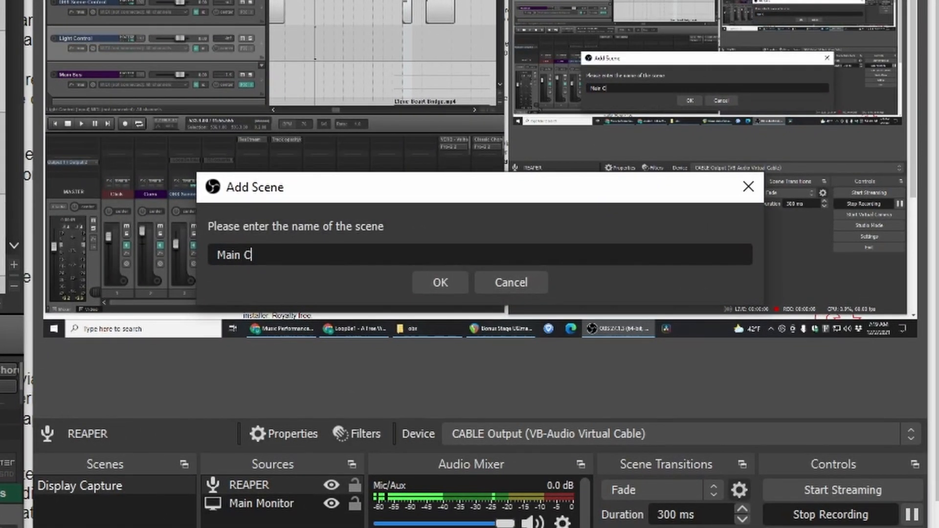
key(Return)
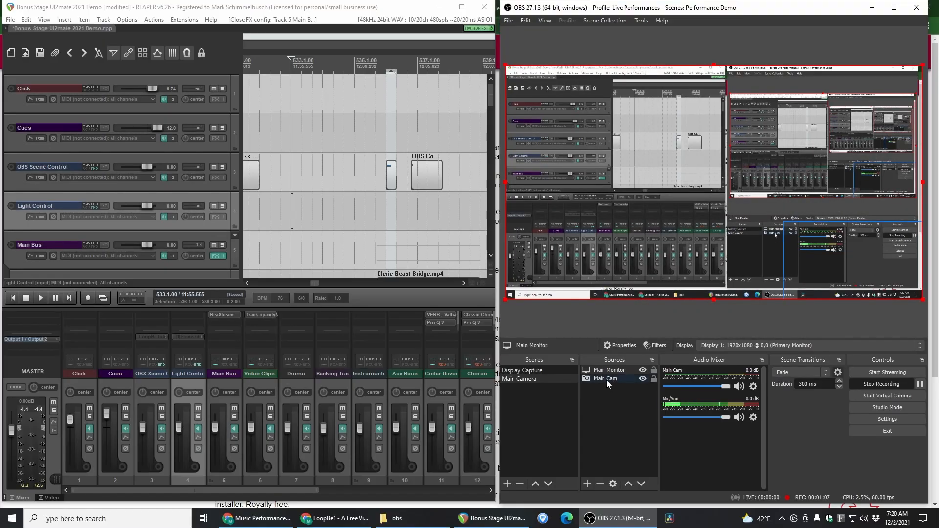
Step: Place the Main Cam source above Main Monitor and shrink its picture toward the lower-right corner of the canvas
click(606, 380)
click(628, 484)
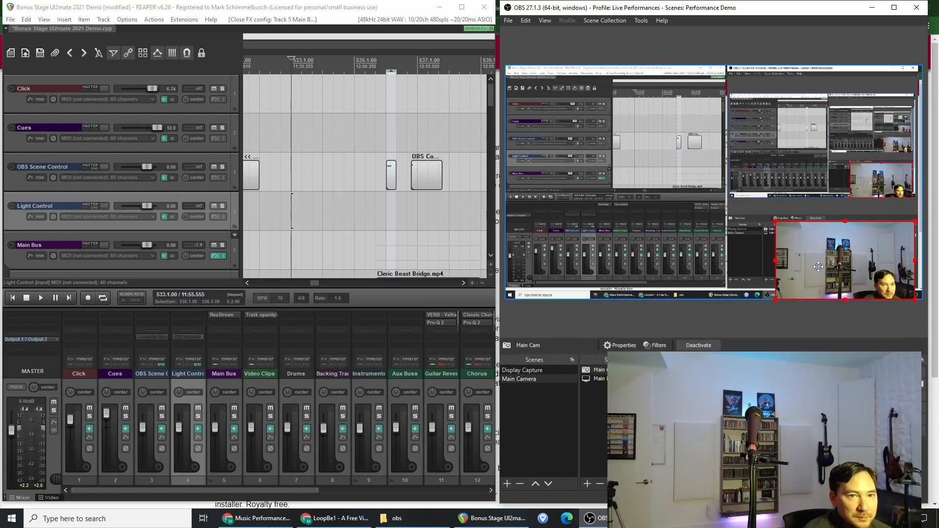
click(788, 326)
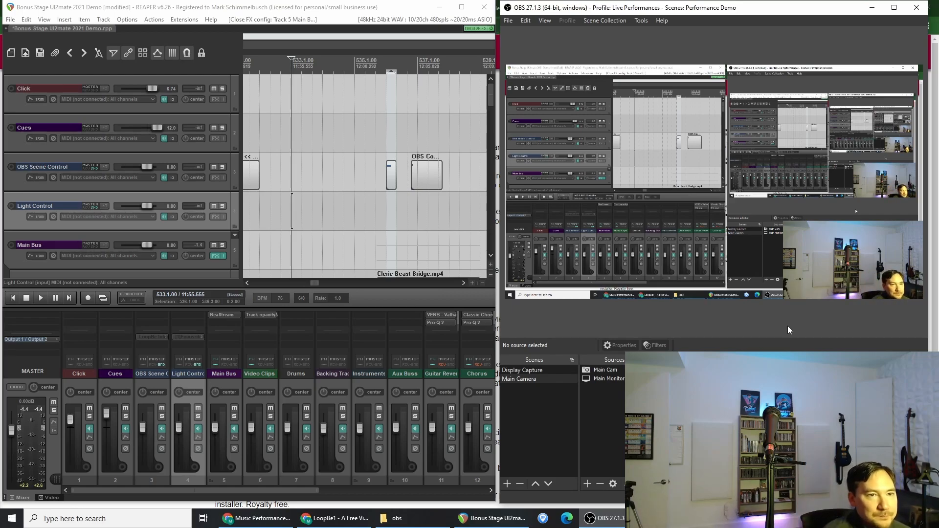
click(806, 277)
drag(783, 221, 816, 241)
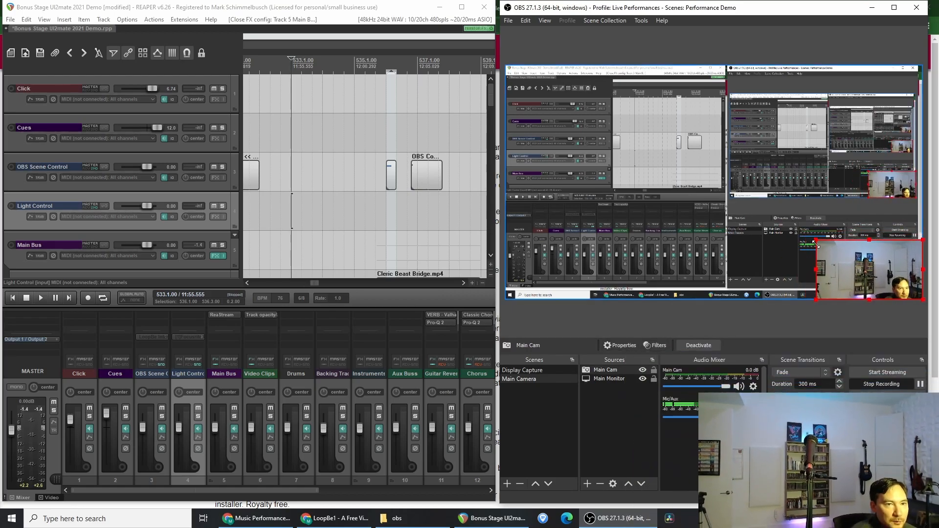
click(762, 315)
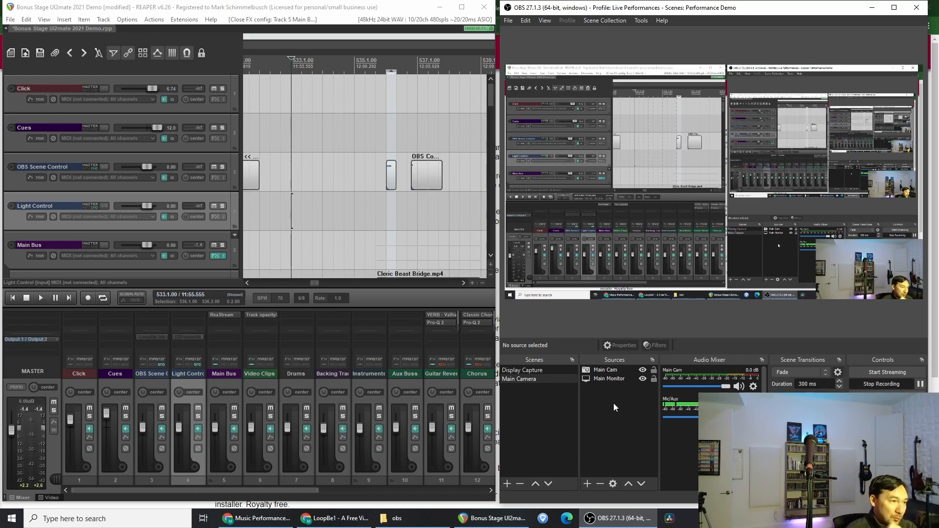
Step: Add the existing REAPER audio input capture as a source in the Main Camera scene
click(588, 481)
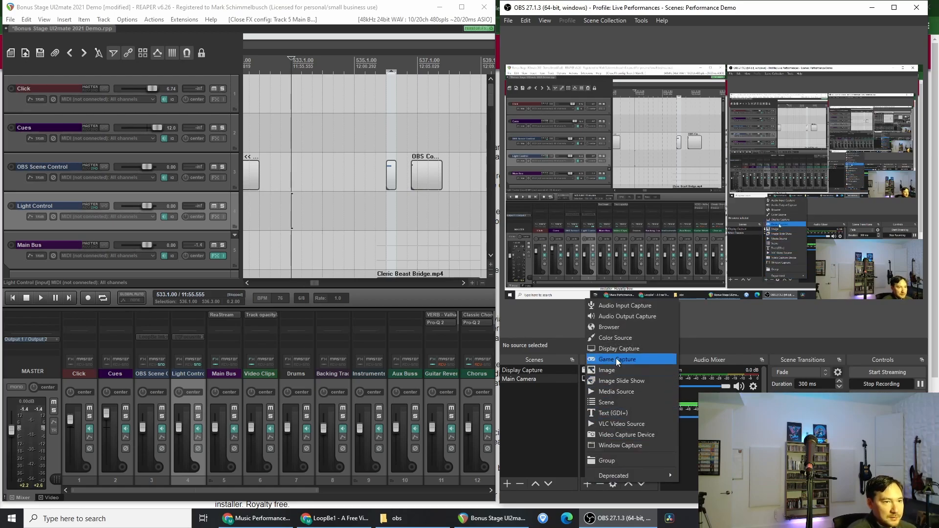
click(613, 306)
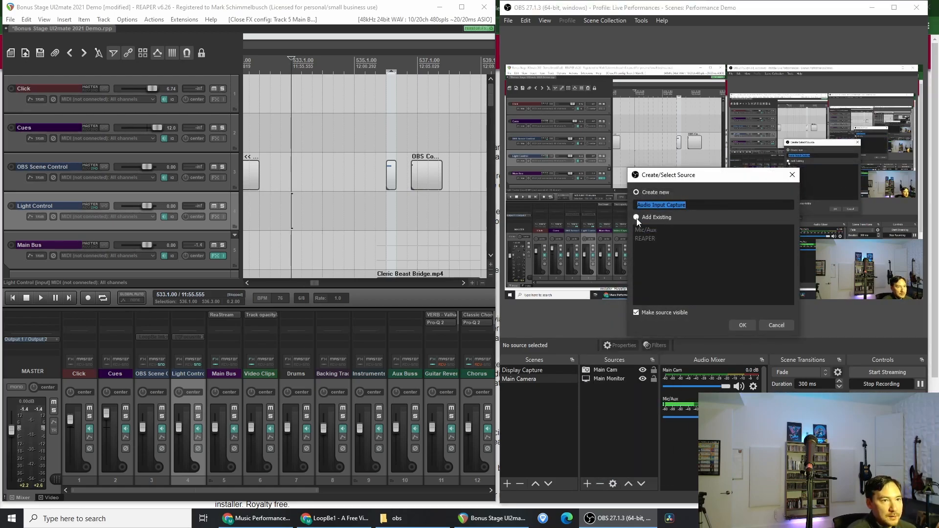
click(645, 238)
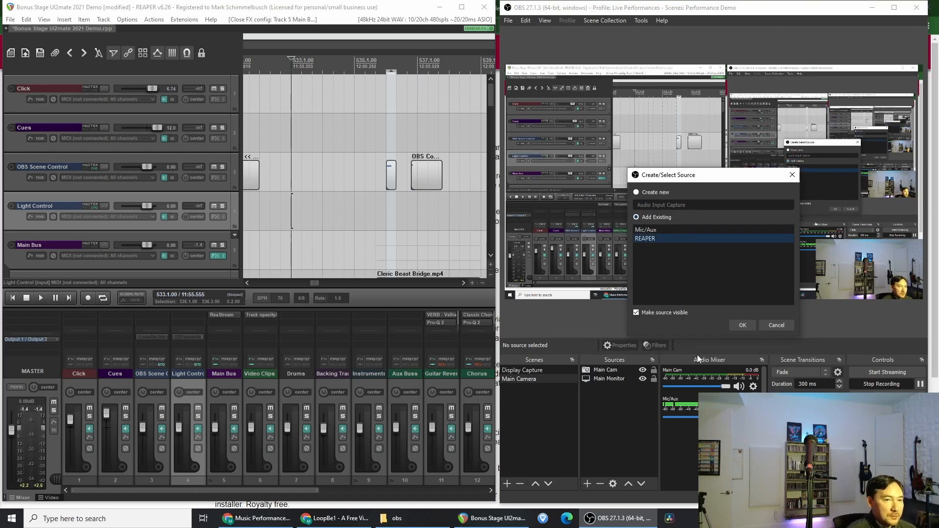
click(737, 326)
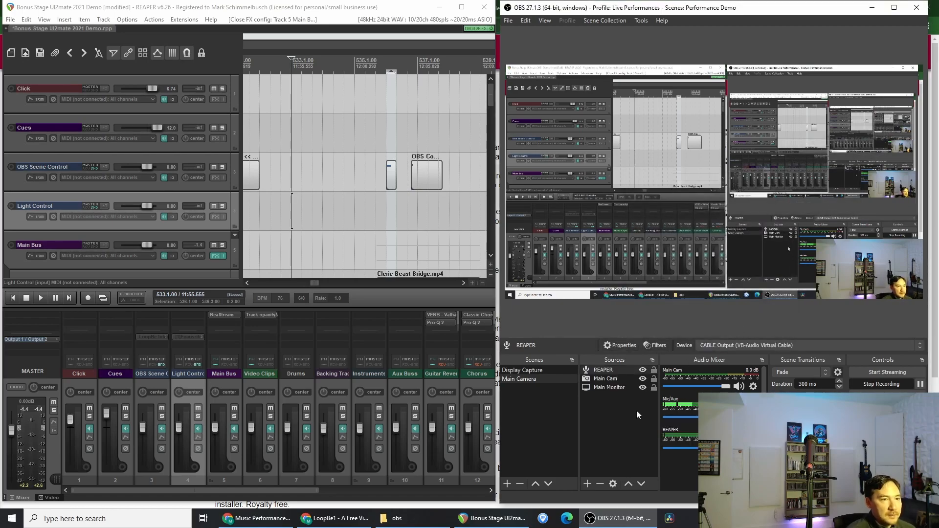
Step: Play and stop the REAPER project to test its audio in the Main Camera scene
click(293, 207)
key(space)
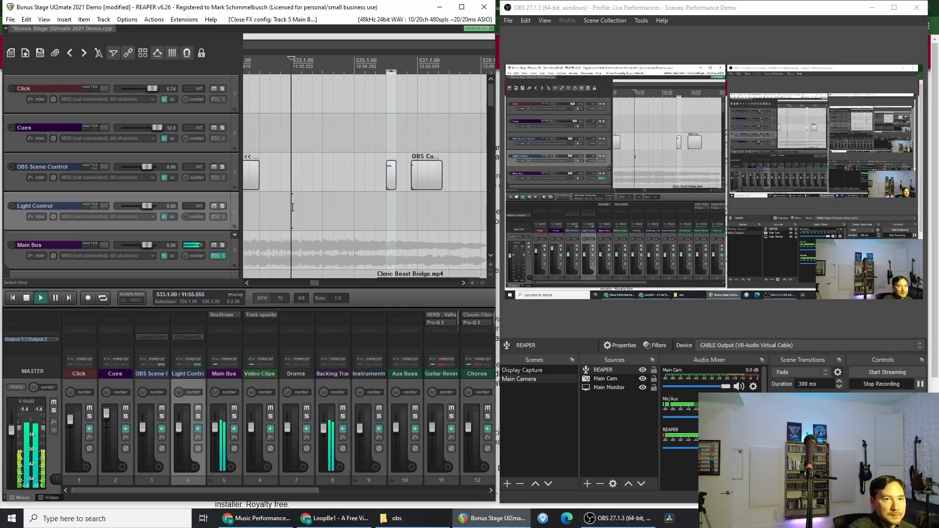
key(space)
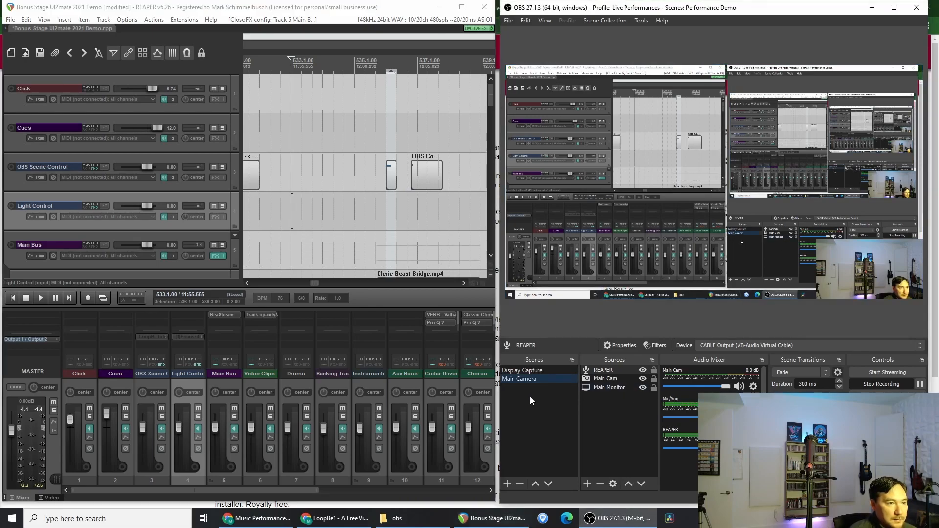
Step: In OBS, add a scene named REAPER Video Capture and give it the existing Main Monitor display capture
click(507, 484)
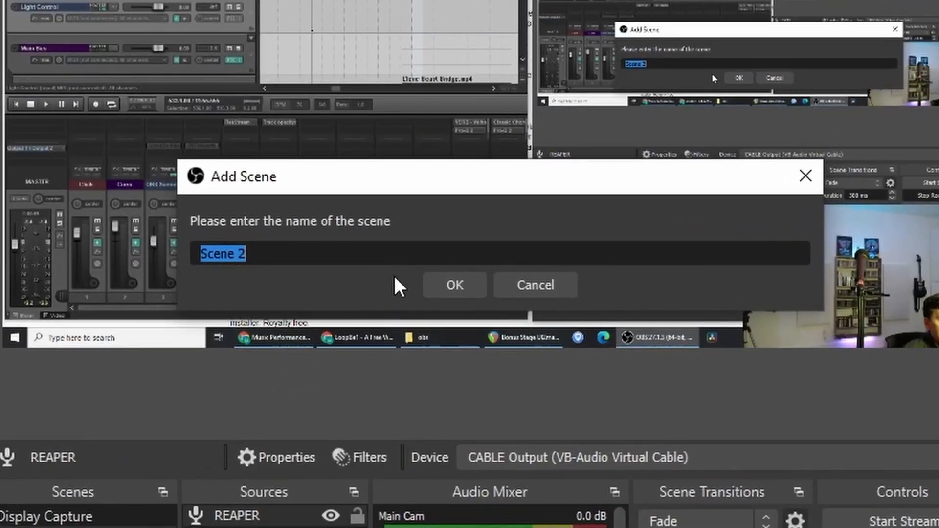
text(Video)
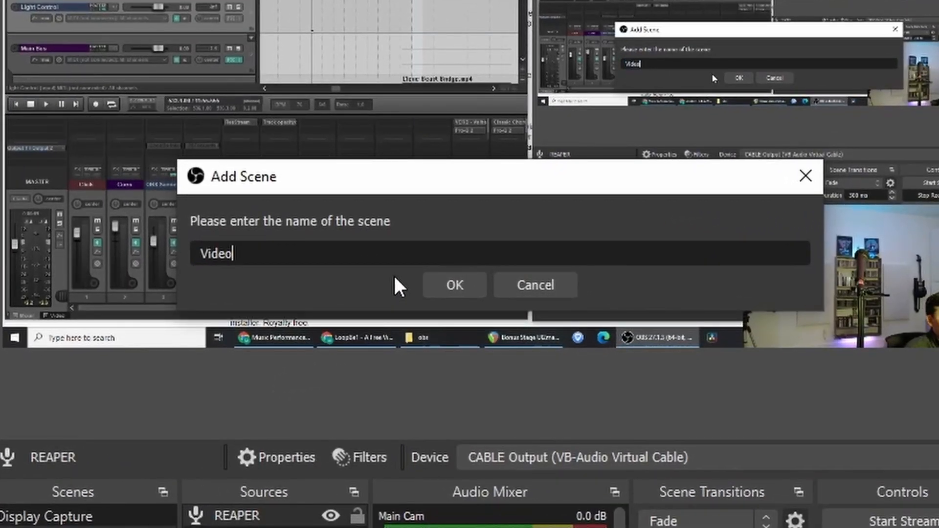
text( Capture)
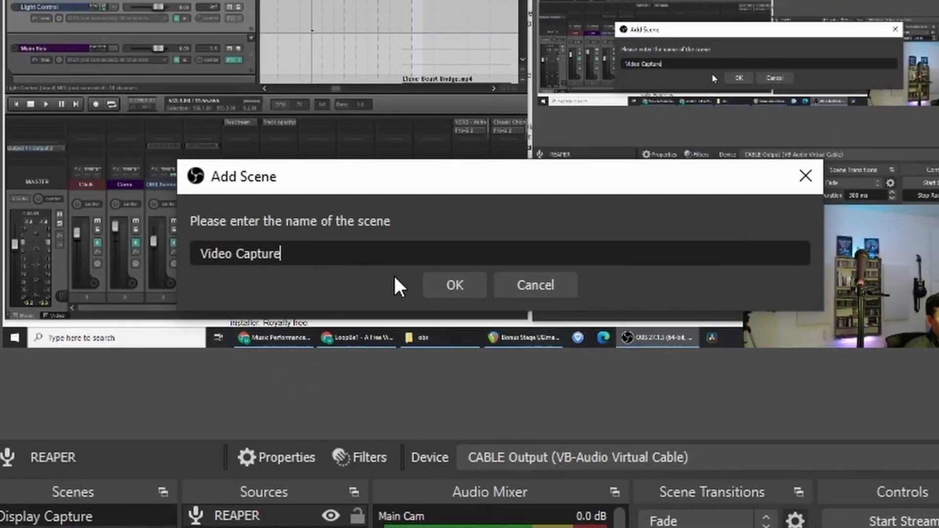
key(Home)
text(REAPER)
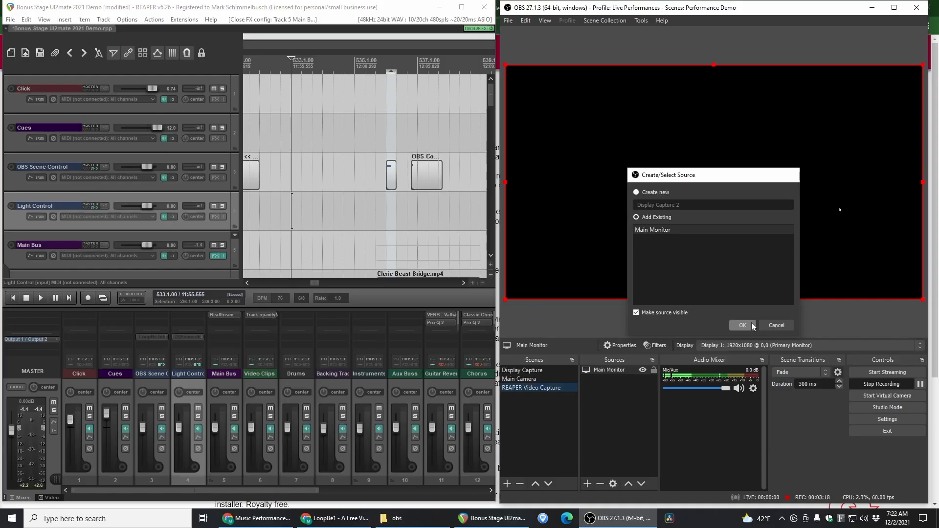
click(739, 323)
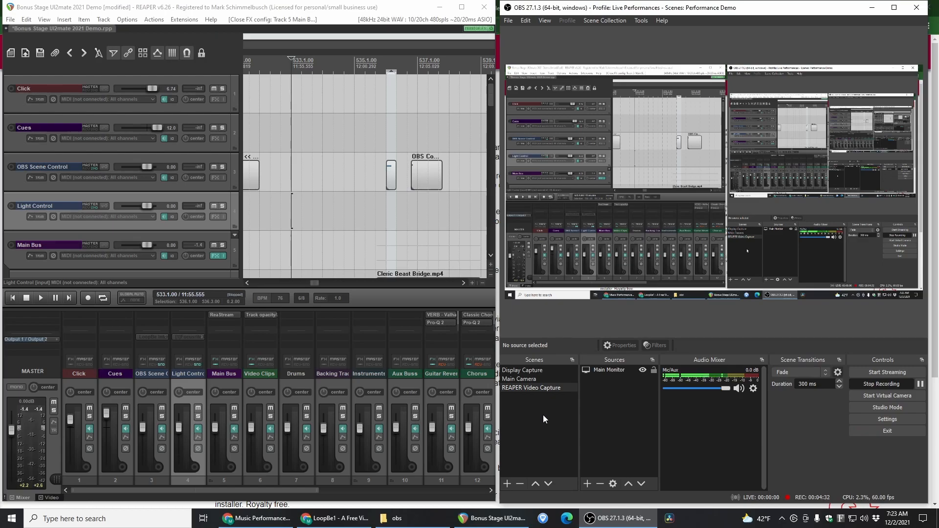
Step: Switch to REAPER, place the edit cursor at 608.1.00 on the first Blood Starved Beast video clip and show the Video window
click(413, 295)
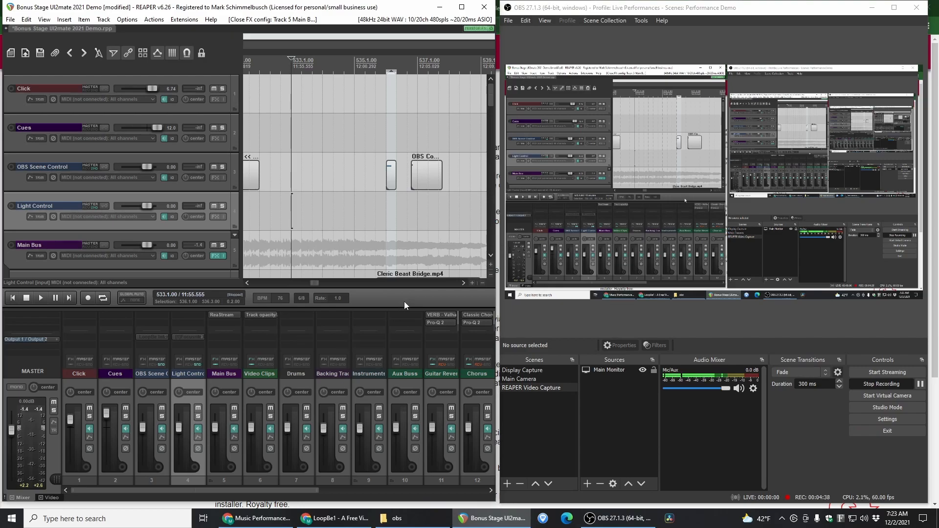
scroll(302, 254, down, 3)
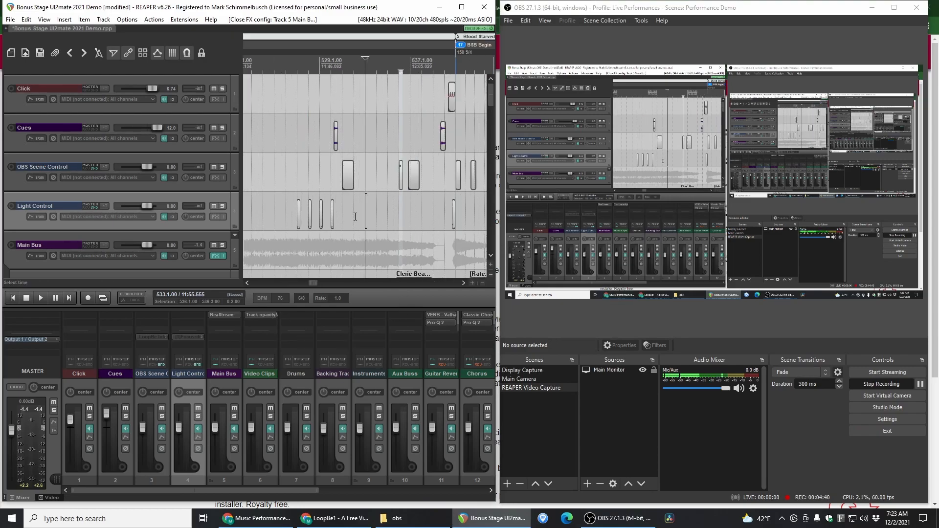
drag(312, 283, 319, 284)
scroll(357, 221, down, 3)
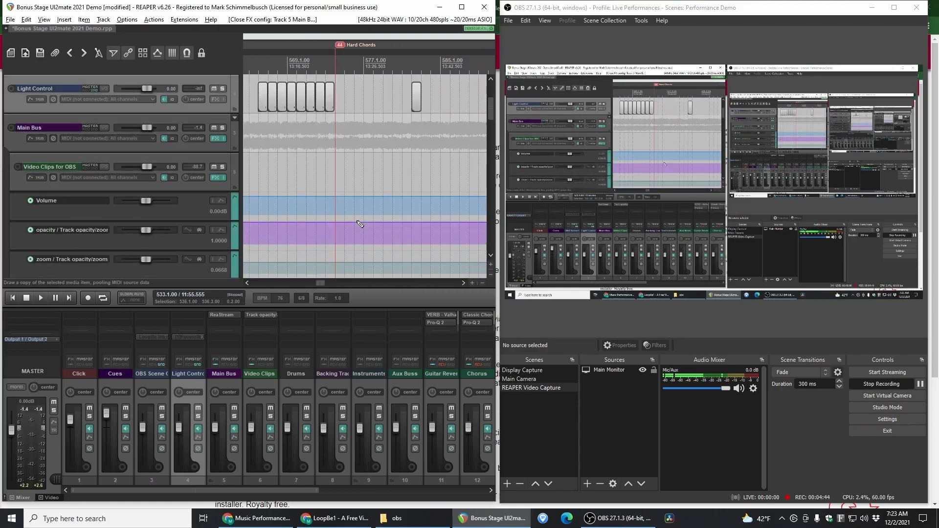
drag(321, 282, 327, 283)
click(319, 148)
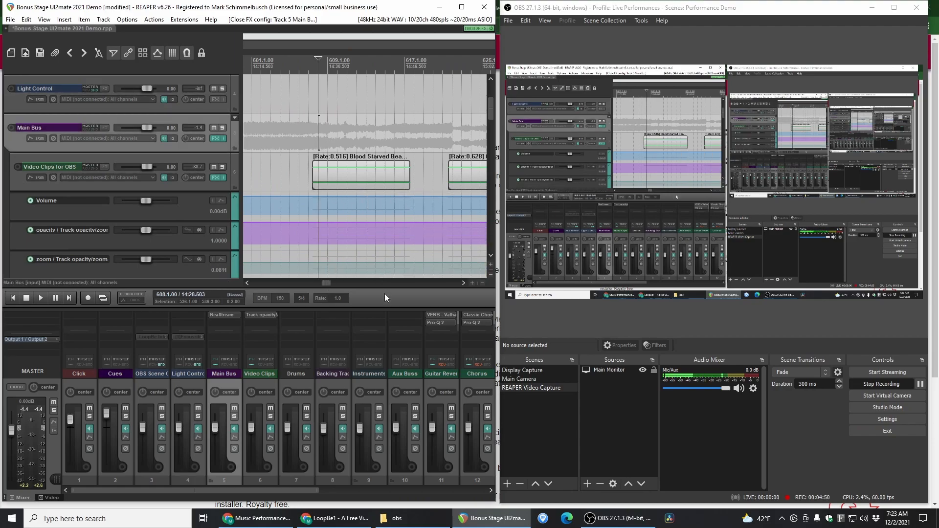
click(43, 20)
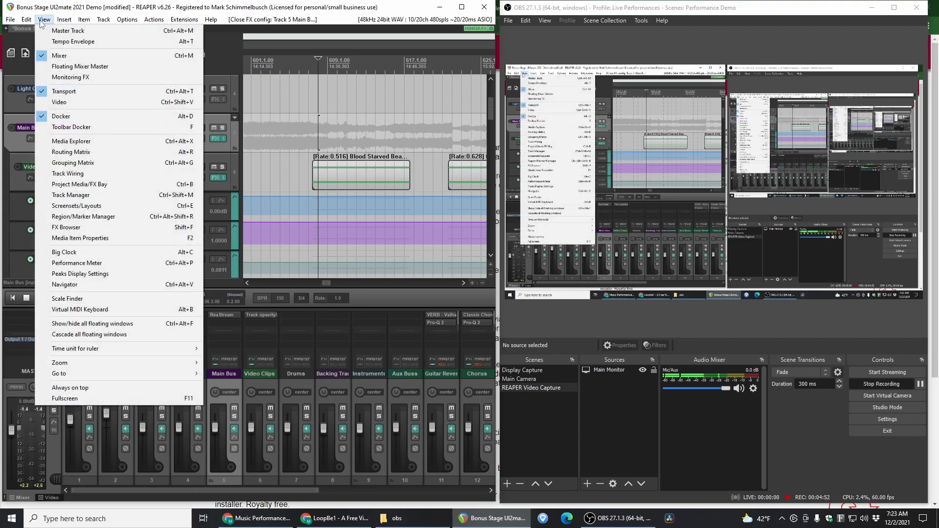
click(59, 102)
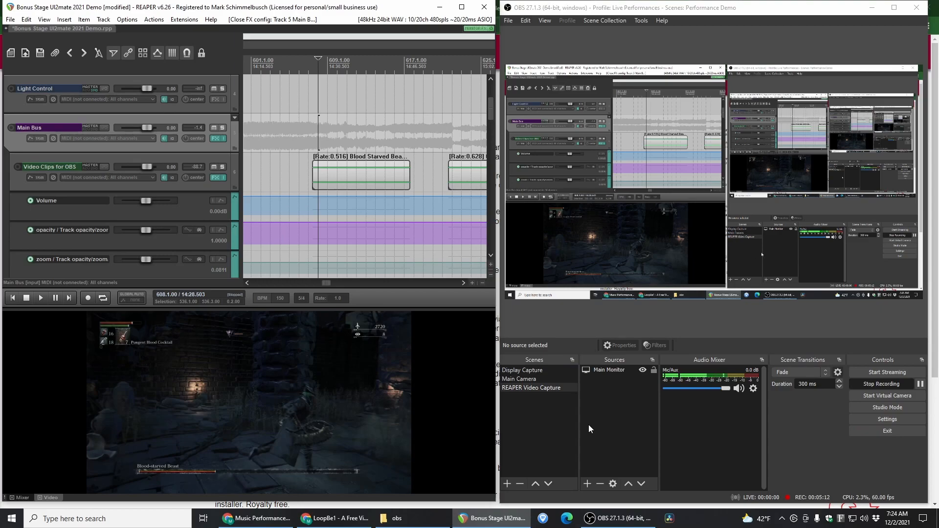
Step: In OBS, add the existing REAPER audio input capture as a source in the REAPER Video Capture scene
click(588, 487)
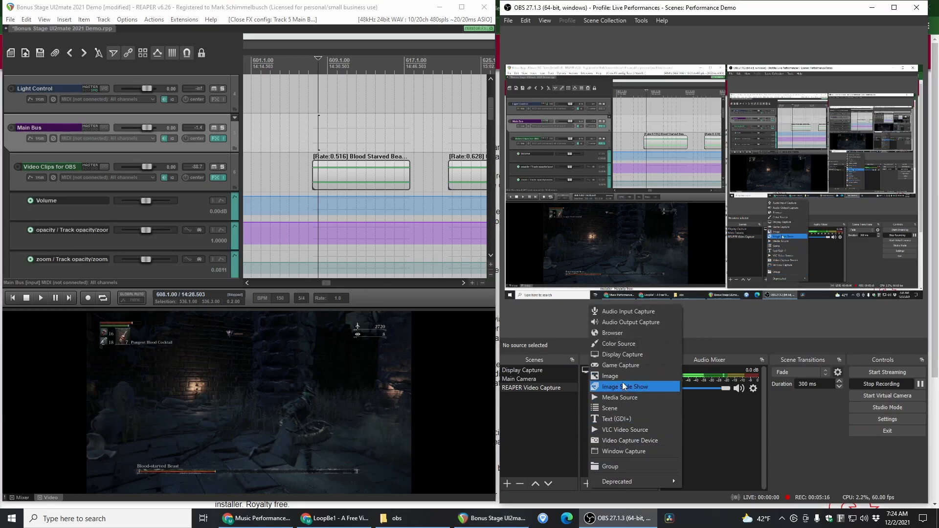
click(615, 314)
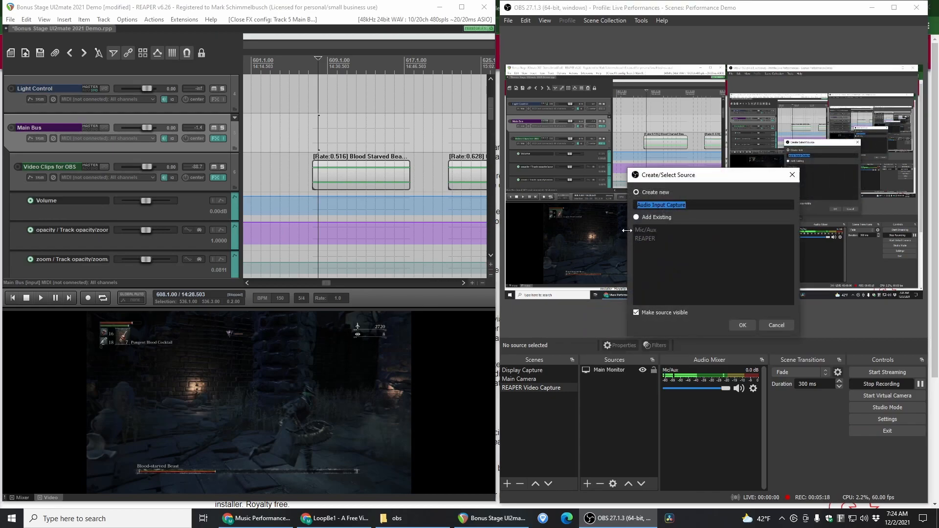
click(637, 218)
click(644, 239)
click(742, 326)
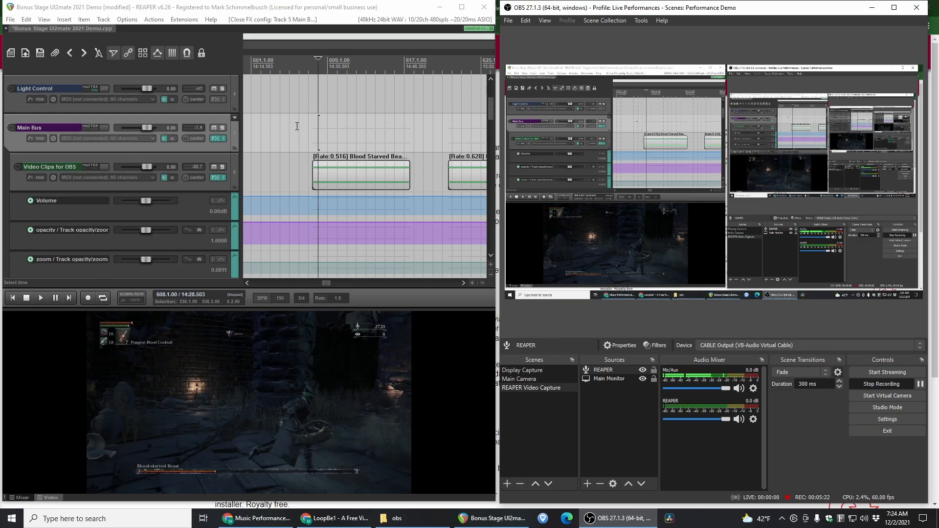
Step: Play the REAPER project from 607.1.00 to test sound and video, stop it, and return the edit cursor to 608.1.00
click(312, 142)
key(space)
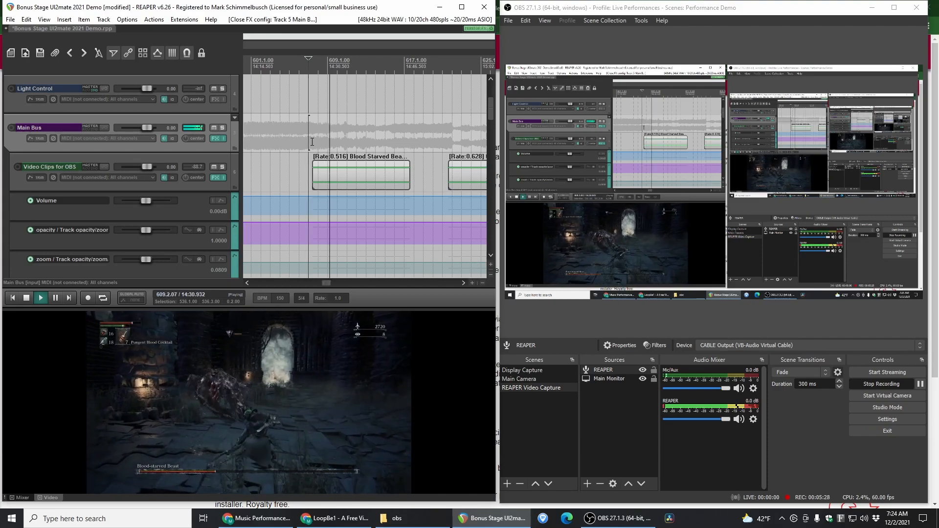
key(space)
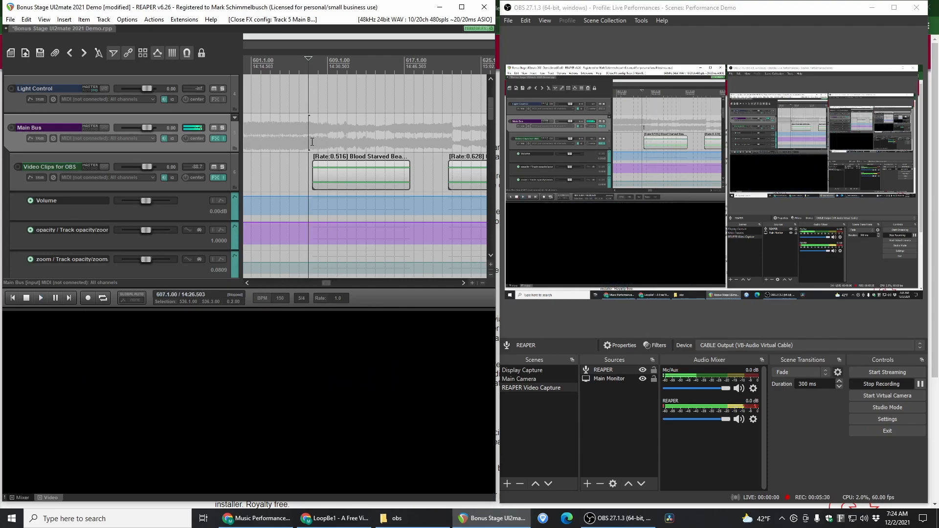
click(317, 146)
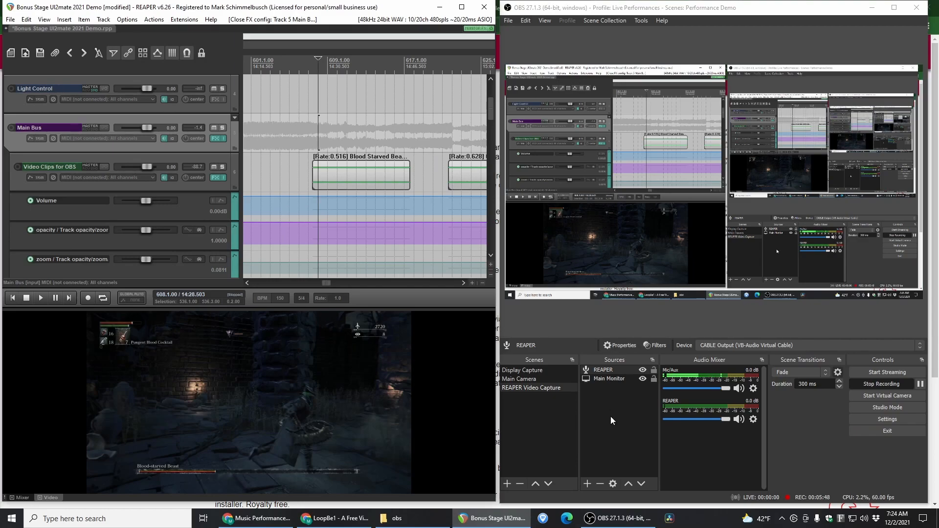
Step: In OBS, add a window capture source named REAPER Video Window that captures the REAPER project window
click(586, 484)
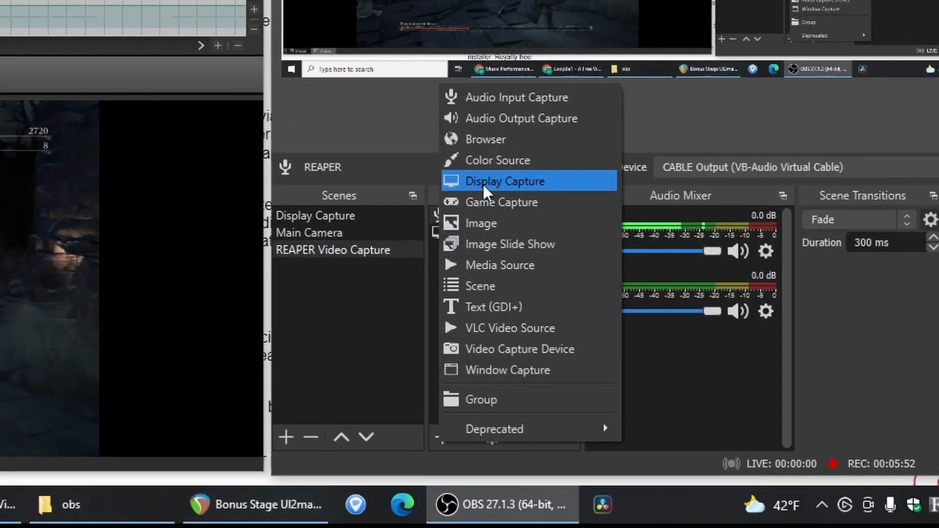
click(613, 450)
text(REAPER Wi)
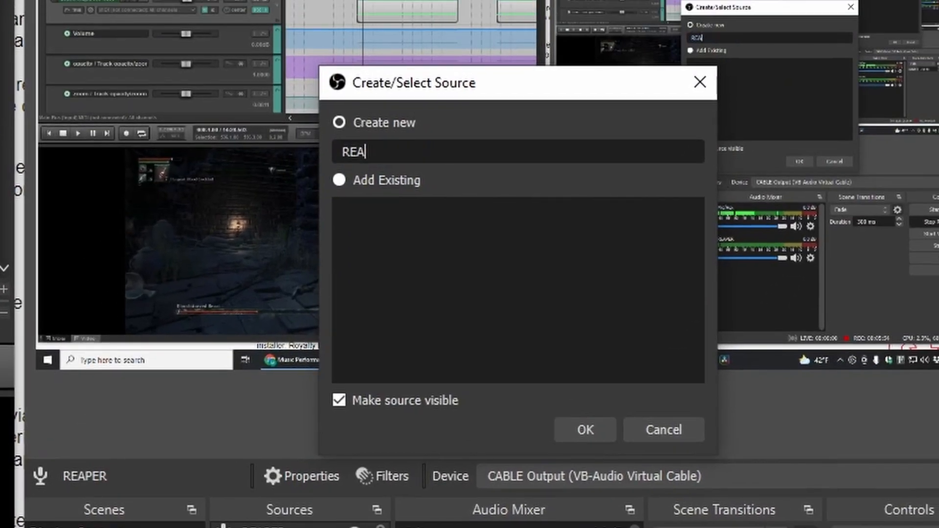
text(ndow)
key(Left)
key(Left)
key(Left)
key(Left)
key(Left)
key(Left)
text(Video)
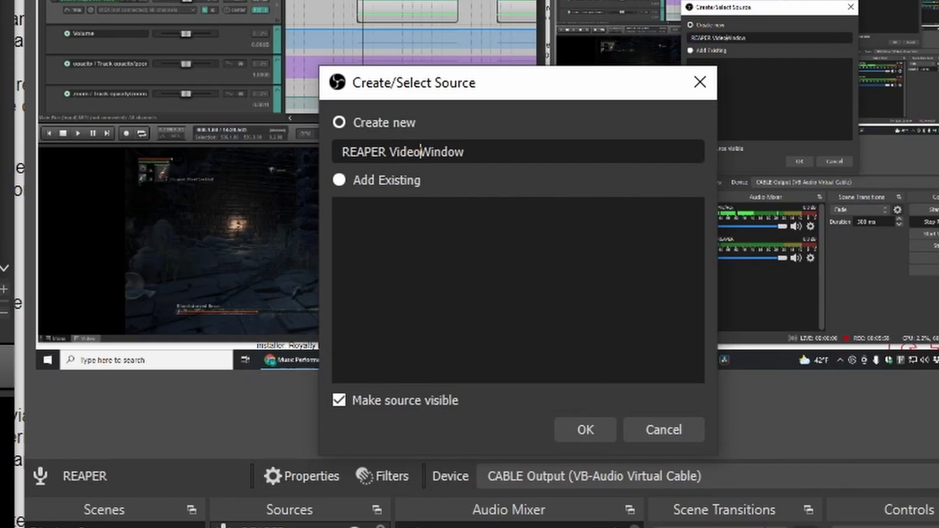
key(Return)
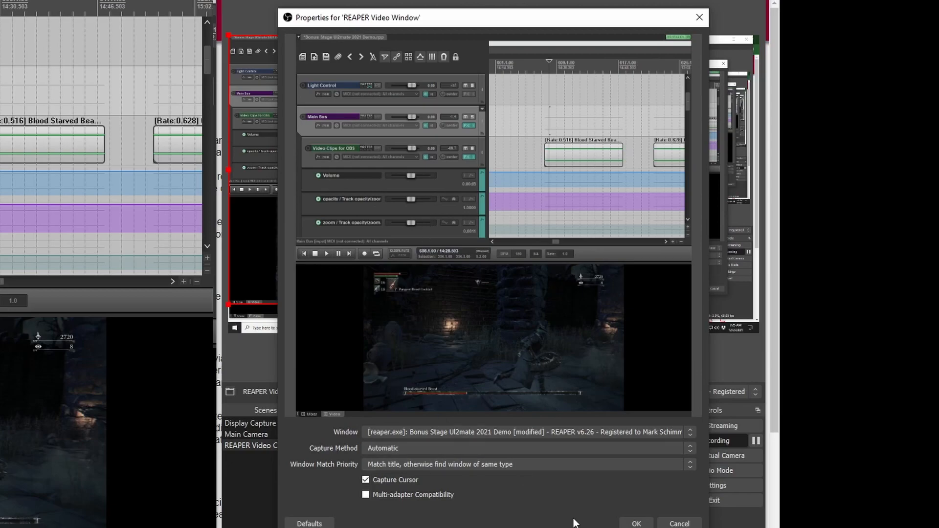
click(631, 524)
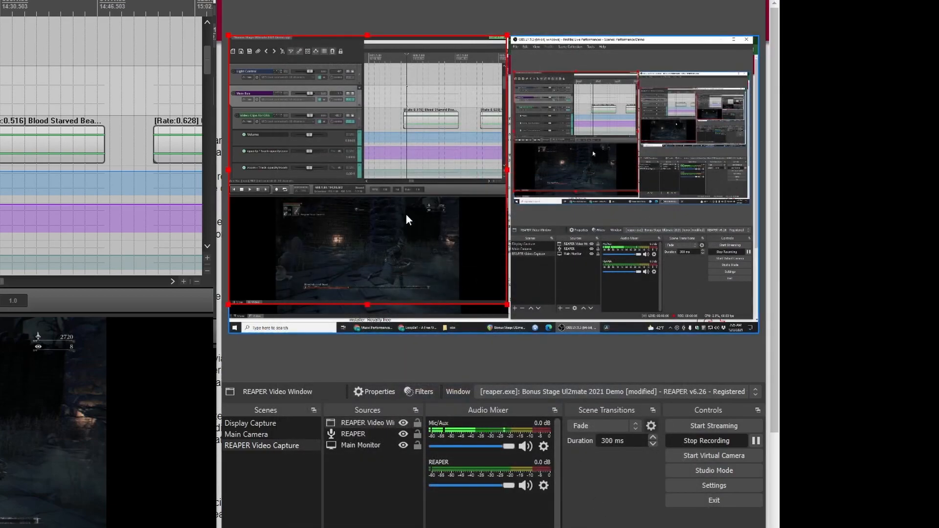
Step: Slightly enlarge the REAPER Video Window picture and shift it down to line up with the REAPER window in the display capture
mouse_move(506, 304)
mouse_down()
mouse_move(512, 318)
mouse_move(497, 300)
mouse_move(510, 308)
mouse_up()
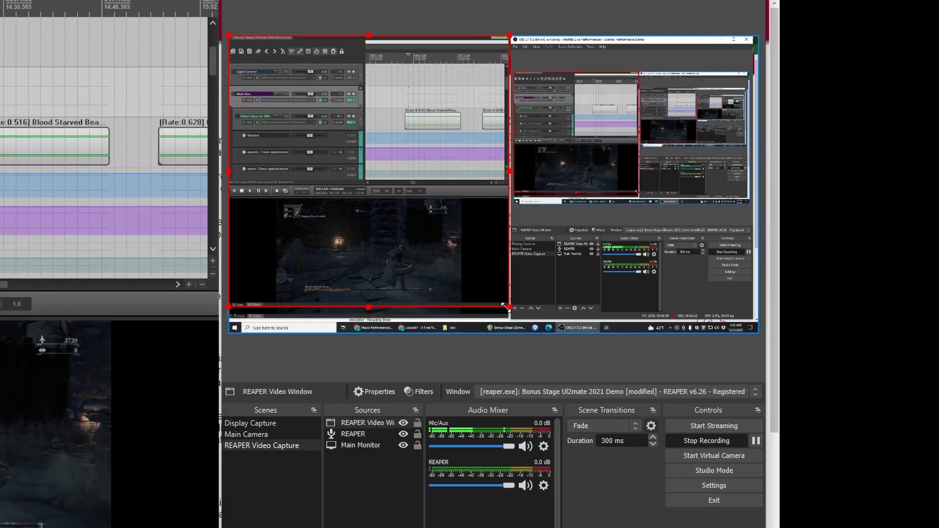
drag(415, 251, 417, 258)
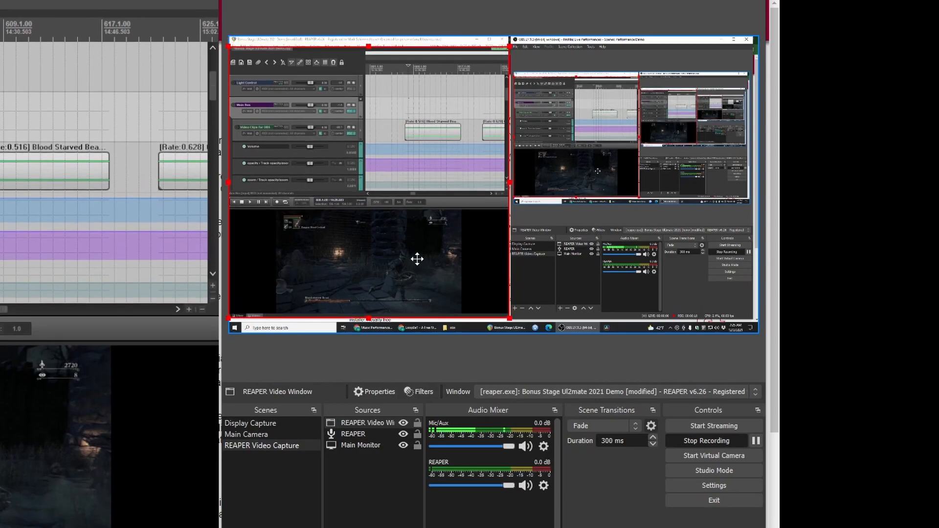
click(387, 366)
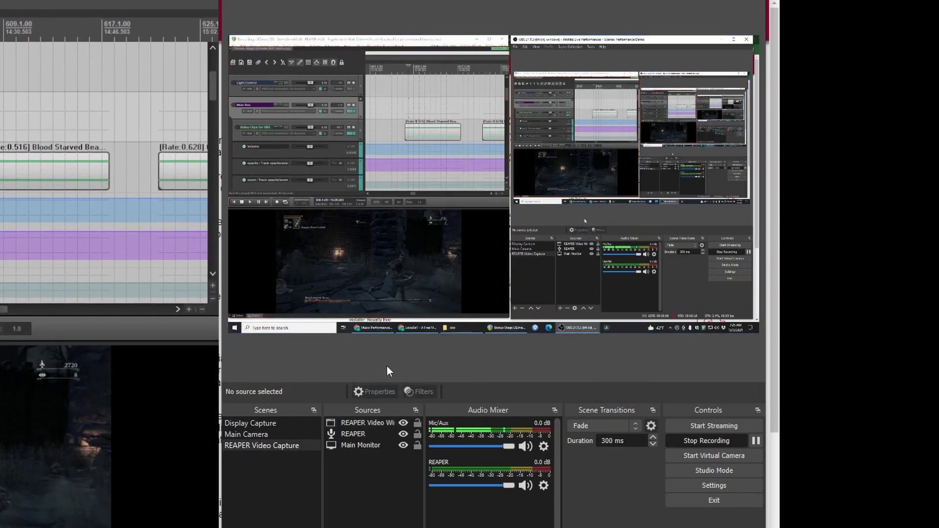
Step: Add a Crop/Pad effect filter to the REAPER Video Window source, keeping the default filter name
click(368, 423)
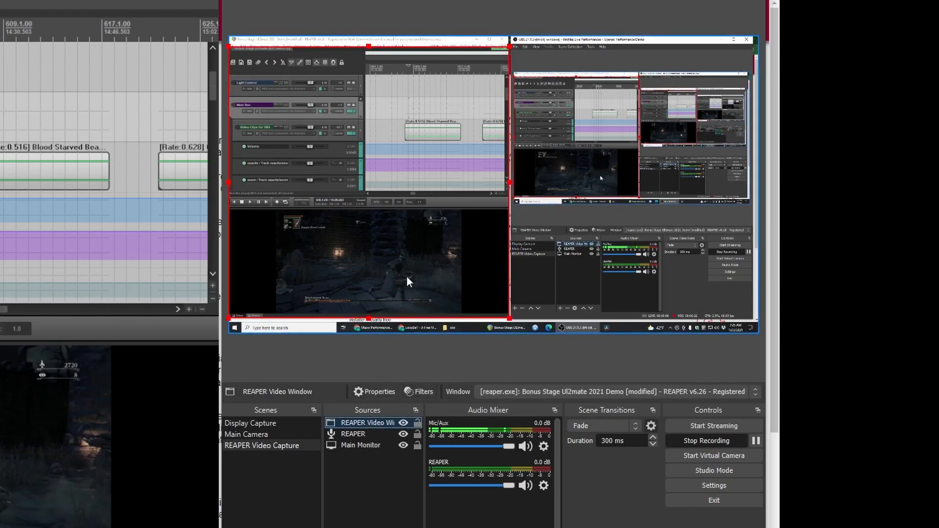
right_click(351, 422)
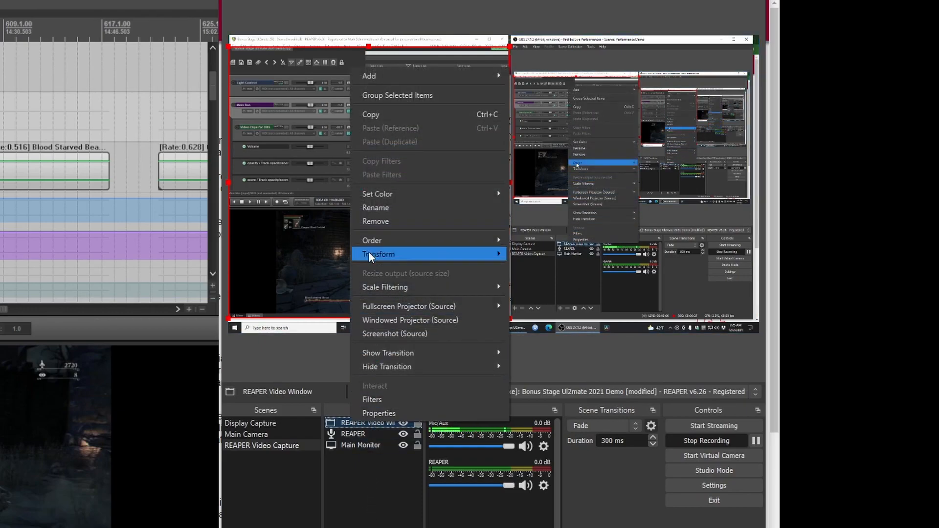
click(376, 401)
drag(497, 58, 494, 31)
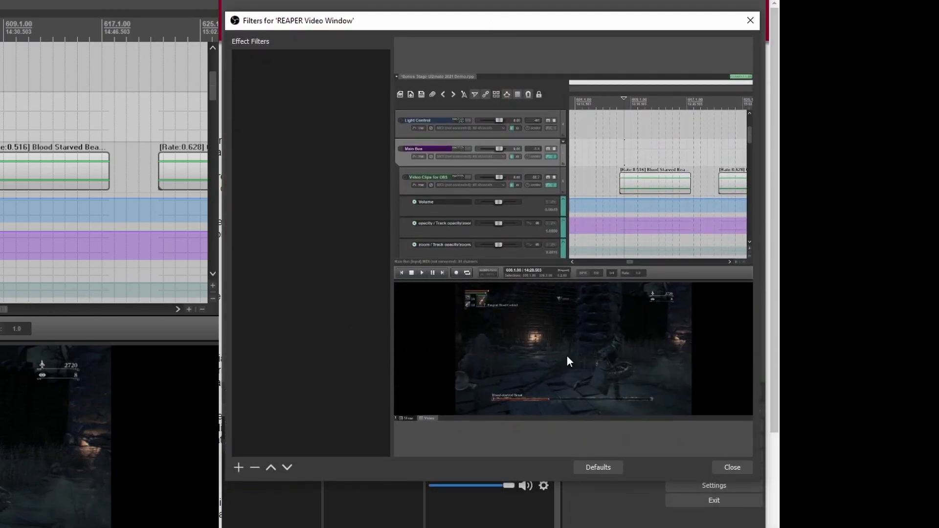
click(237, 467)
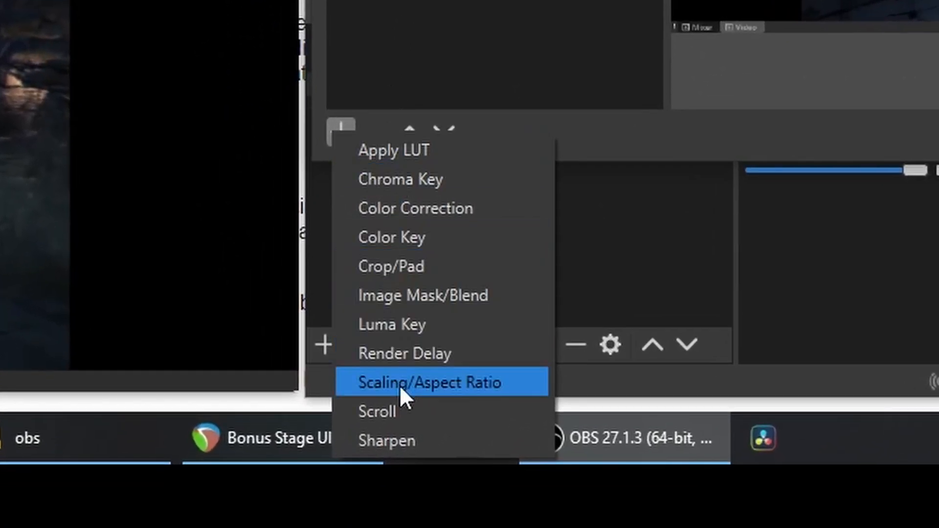
click(400, 271)
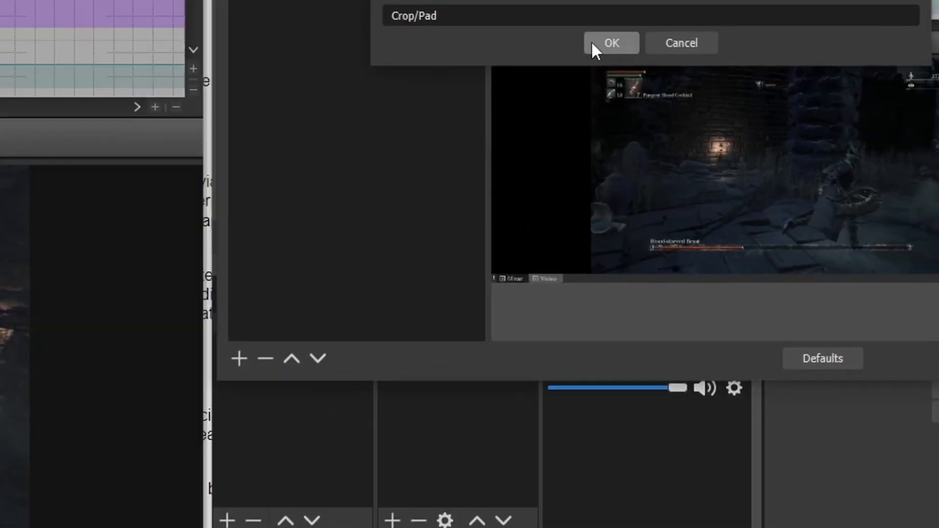
click(592, 41)
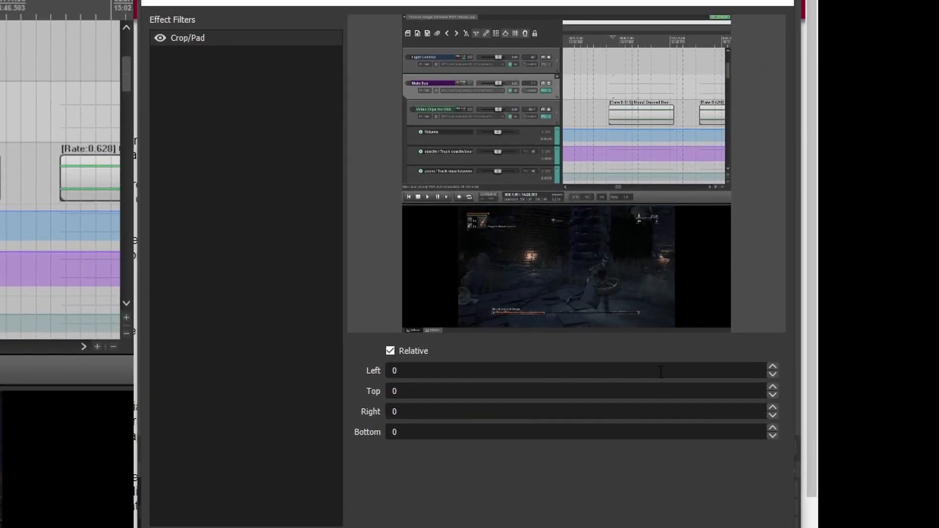
Step: Set the Crop/Pad filter's left crop to 167 and its top crop to 585
scroll(661, 372, up, 20)
scroll(661, 371, down, 1)
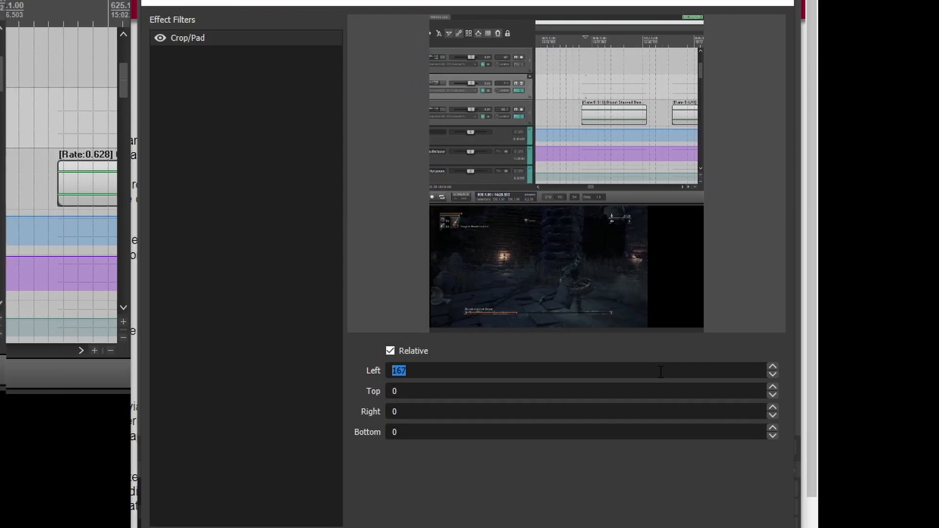
click(605, 394)
scroll(605, 393, up, 20)
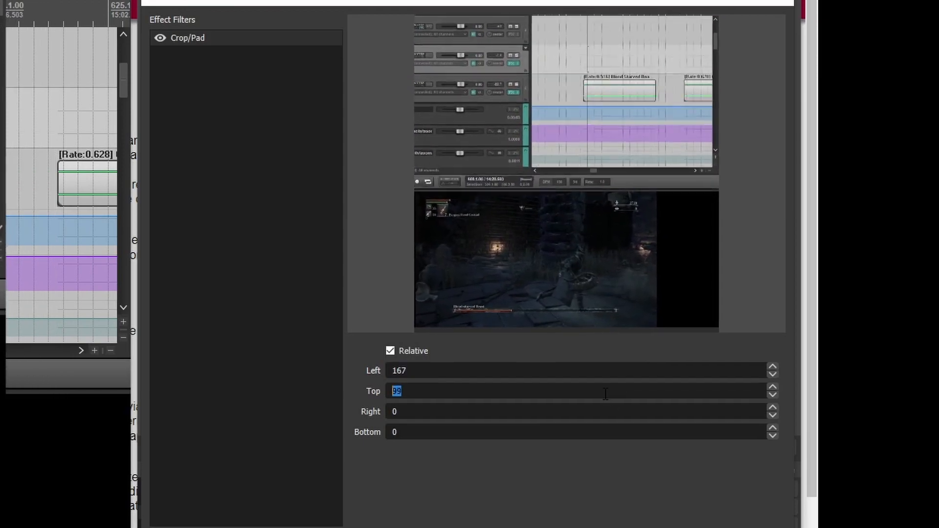
scroll(606, 394, up, 20)
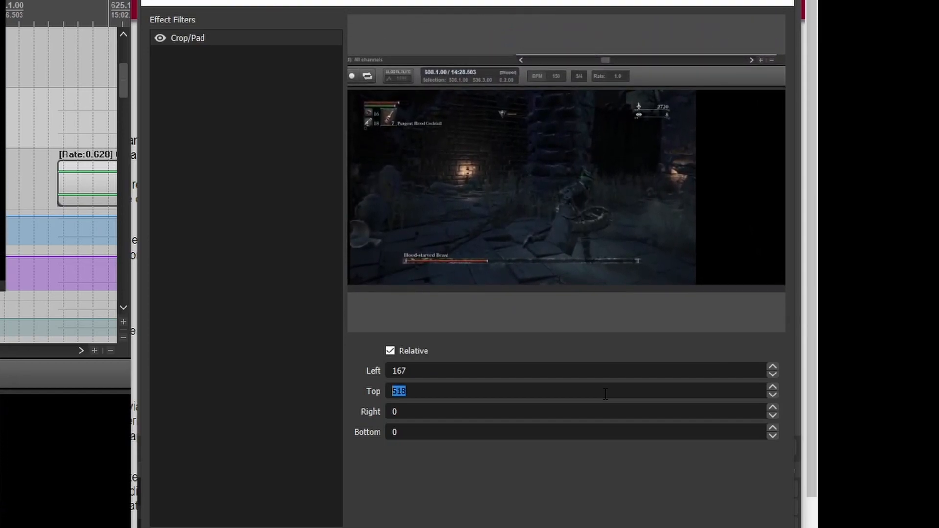
scroll(606, 394, up, 7)
scroll(605, 394, up, 2)
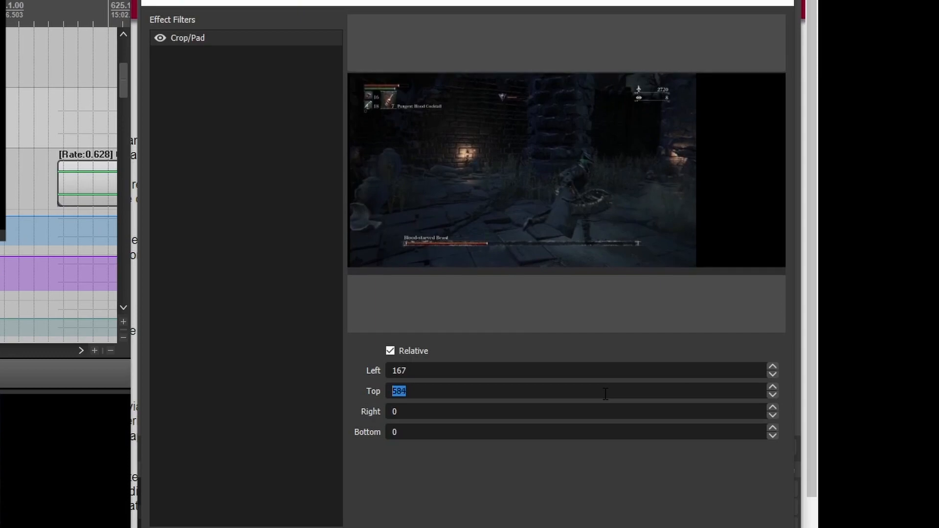
Step: Set the Crop/Pad filter's right crop to 174 and bottom crop to 16, and close the filter settings
click(588, 406)
scroll(585, 406, up, 12)
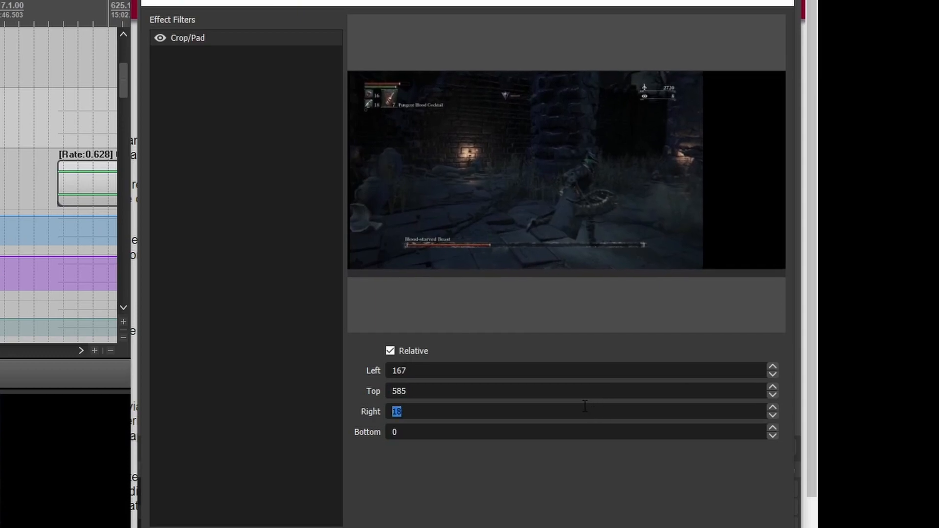
scroll(585, 406, up, 5)
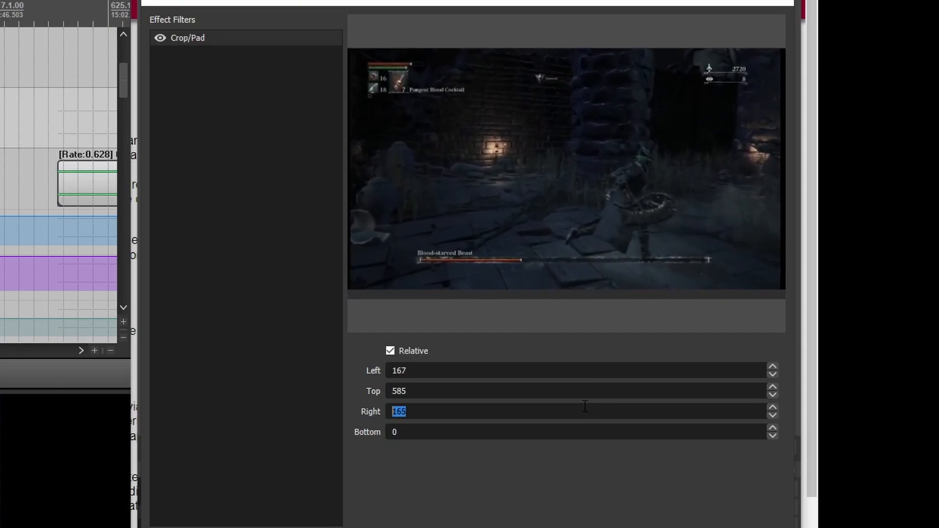
scroll(585, 405, up, 2)
click(576, 430)
scroll(575, 430, up, 16)
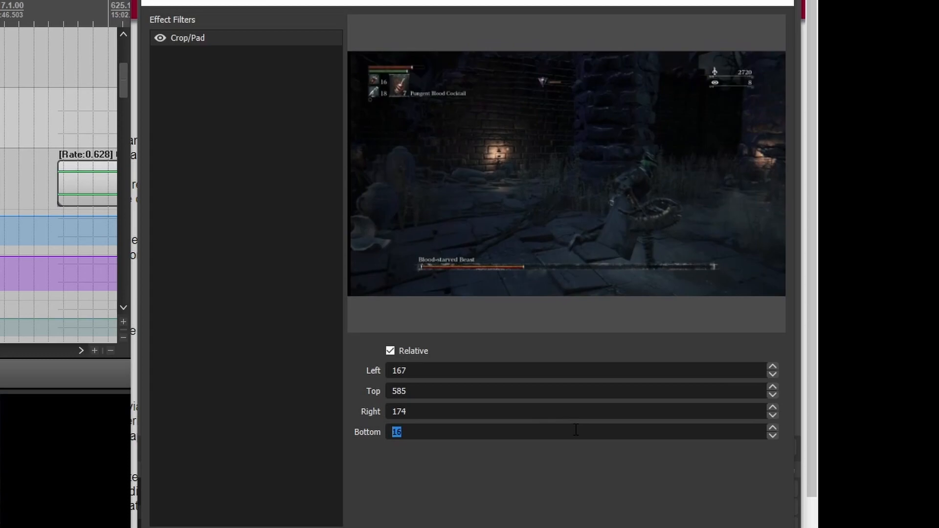
click(754, 527)
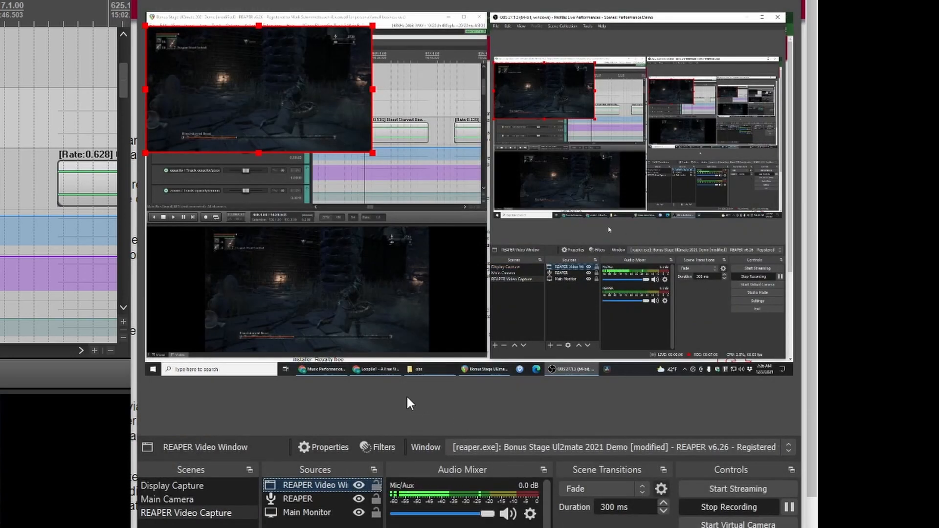
Step: Fit the cropped REAPER Video Window source to the screen, and select the Main Cam source in the Main Camera scene
click(291, 128)
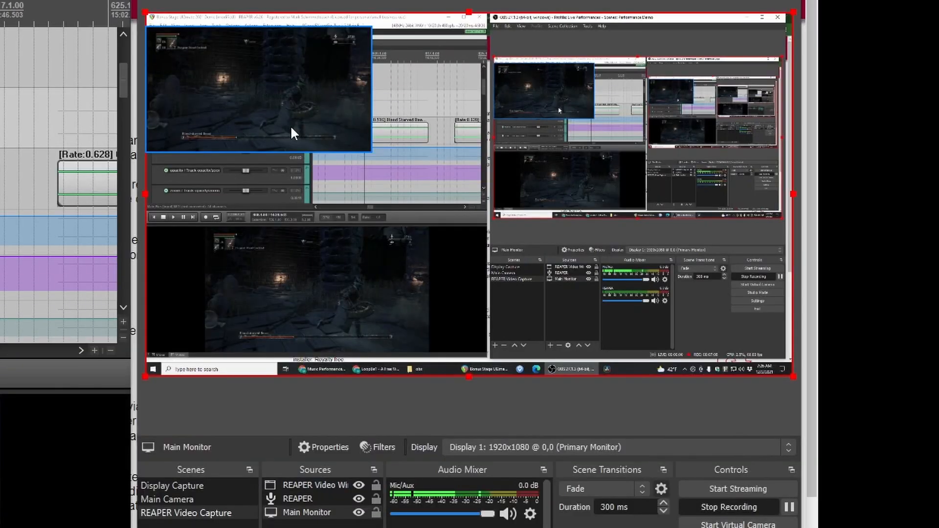
click(252, 91)
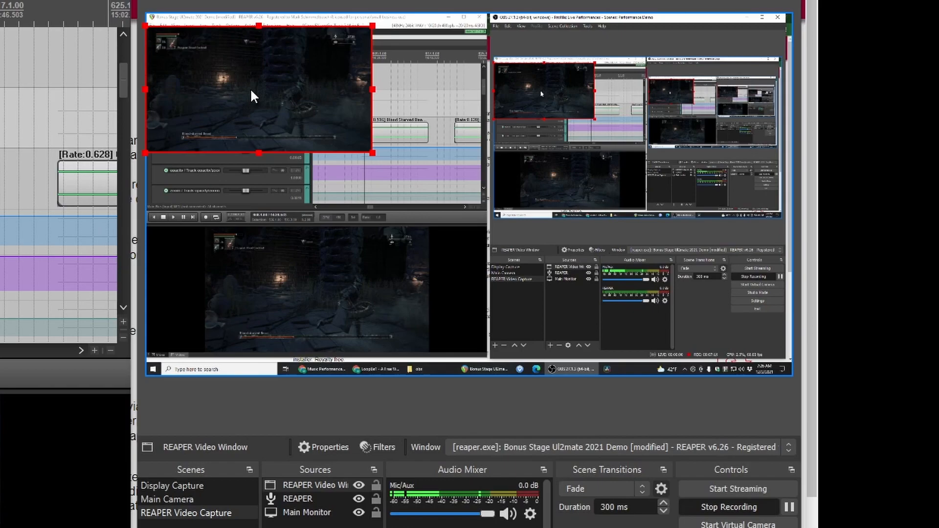
right_click(251, 87)
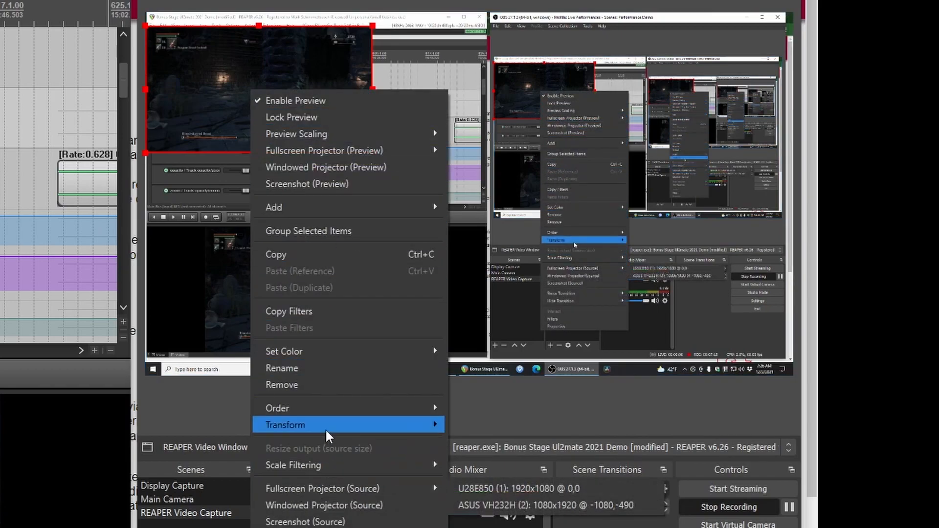
mouse_move(328, 435)
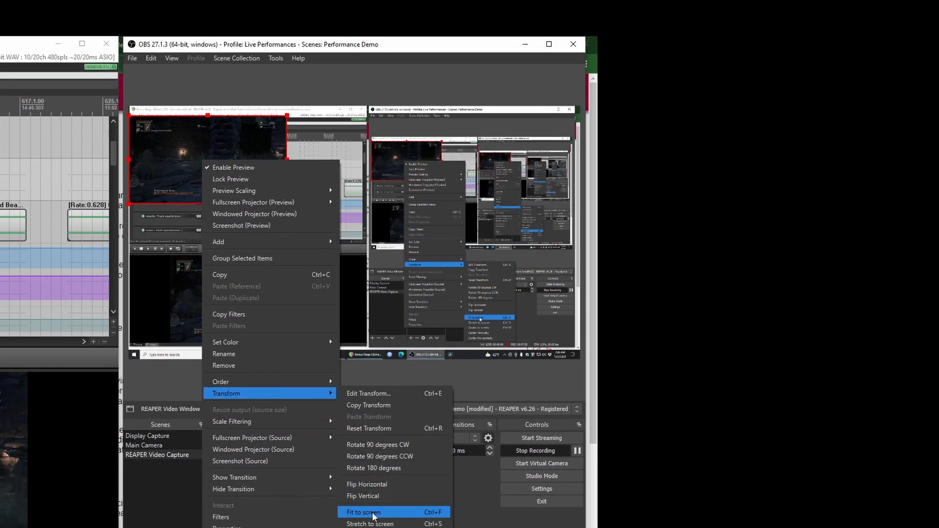
click(373, 512)
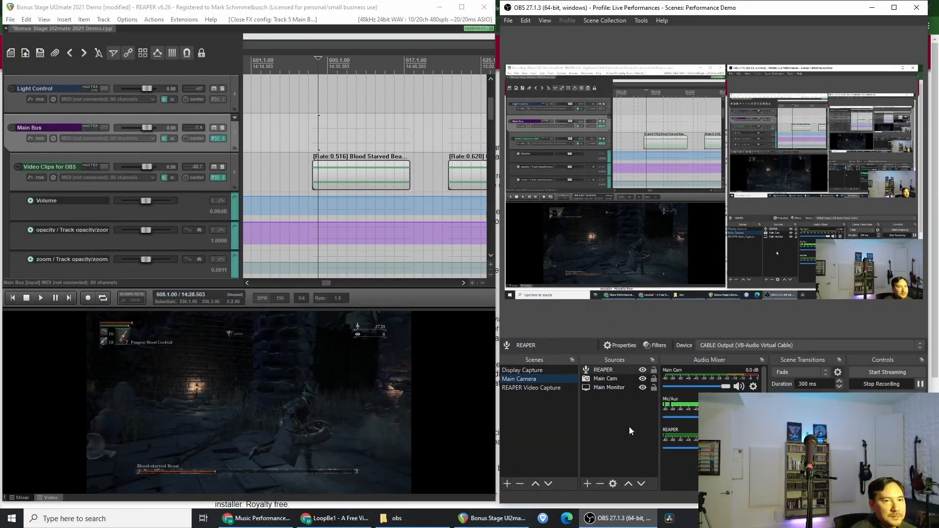
click(624, 379)
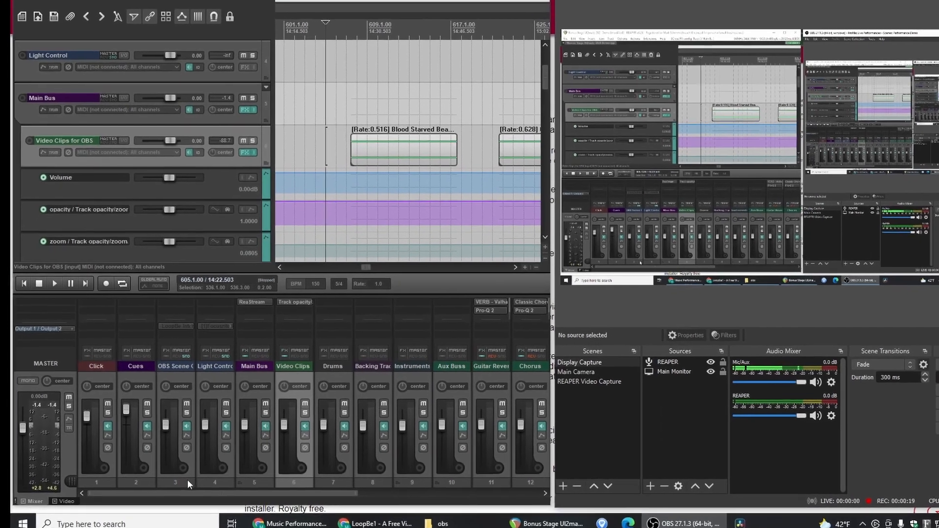
Step: In REAPER, select the OBS Scene Control track and remove its LoopBe MIDI hardware output
click(153, 477)
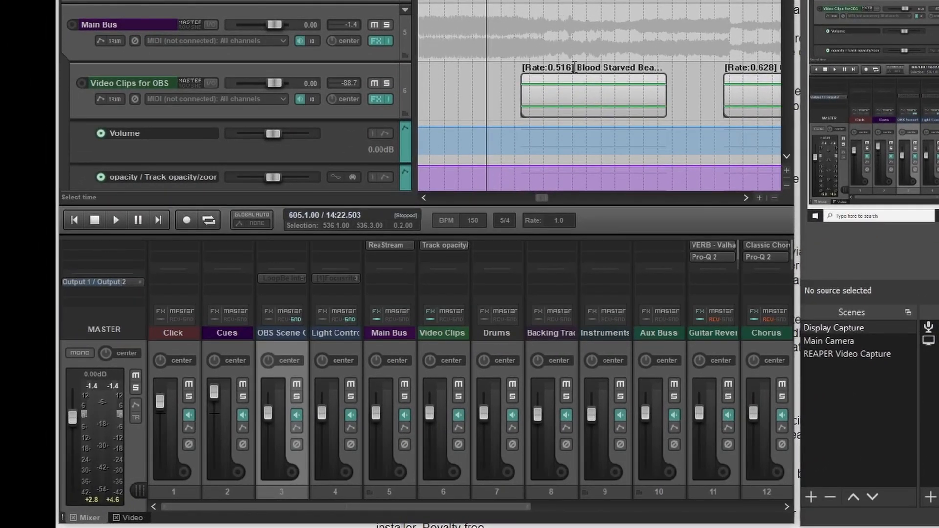
scroll(582, 86, up, 3)
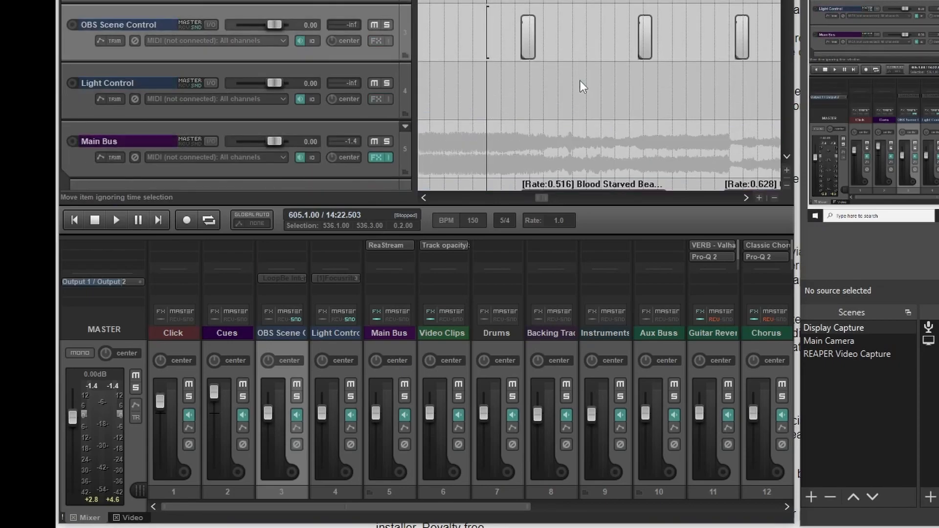
scroll(519, 55, up, 3)
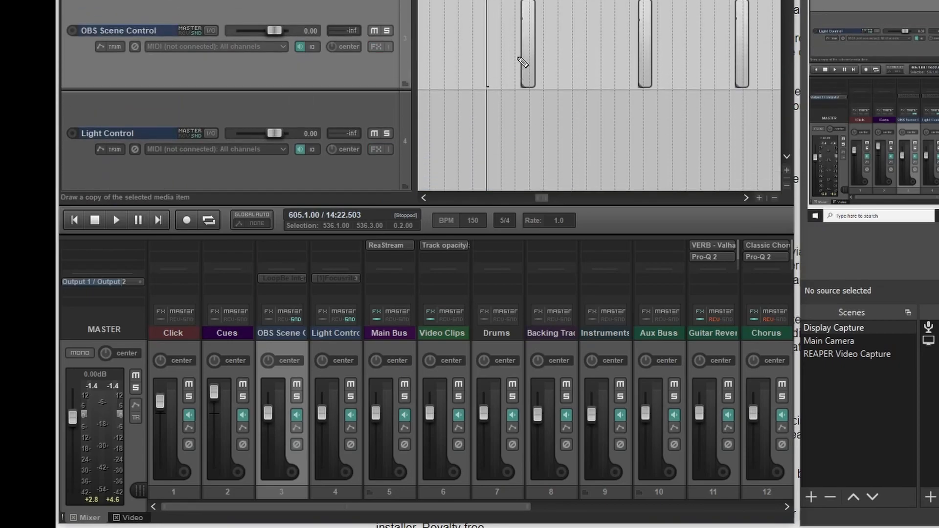
scroll(521, 52, up, 3)
scroll(521, 53, down, 5)
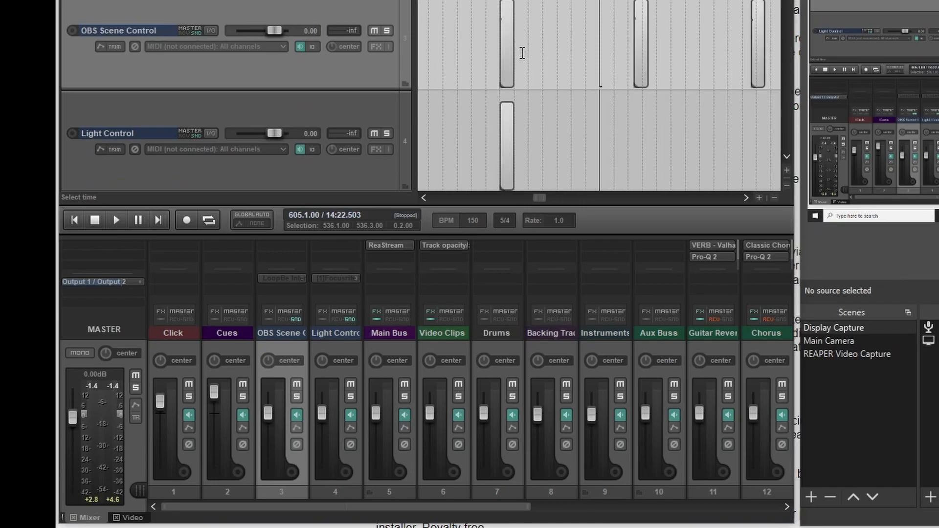
scroll(522, 53, up, 5)
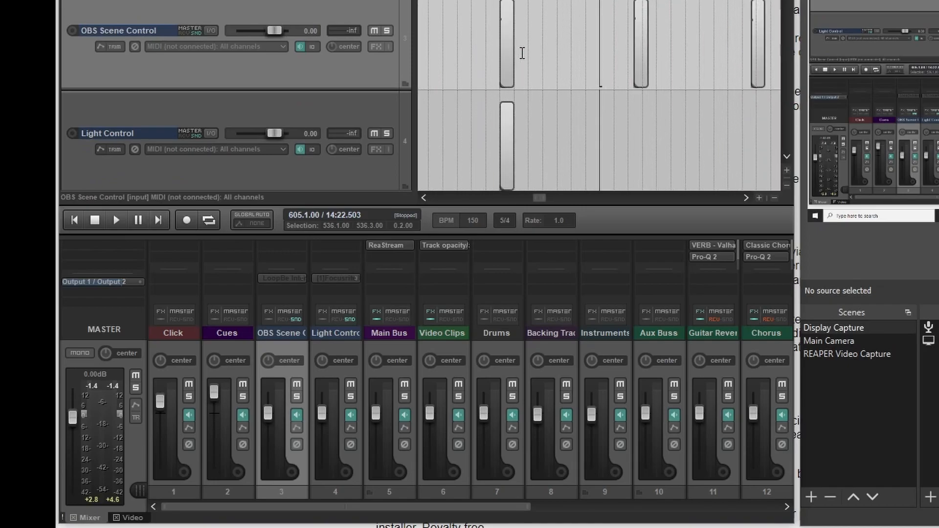
scroll(522, 53, down, 1)
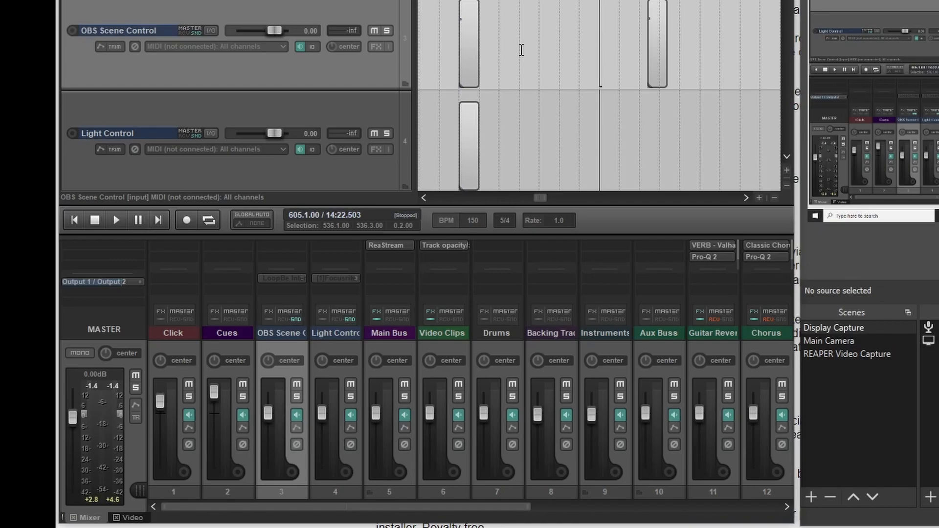
alt+click(286, 278)
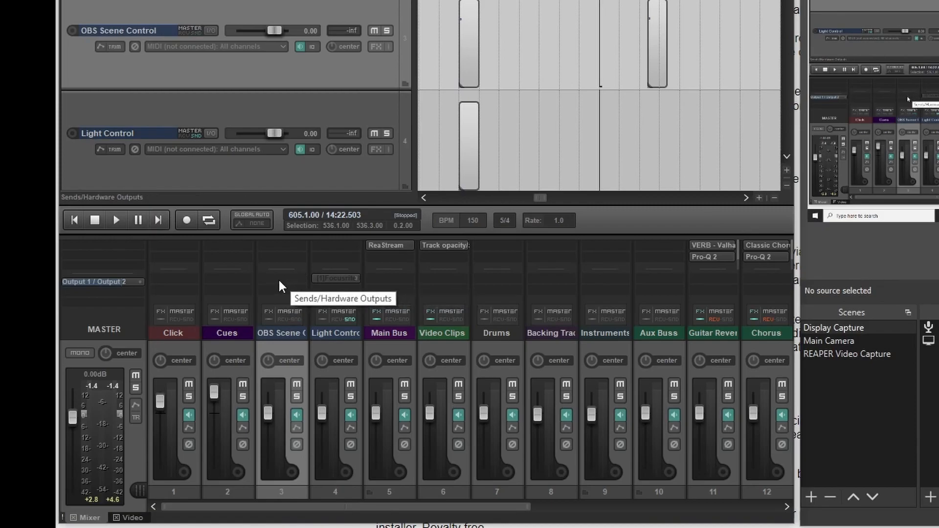
Step: Set the OBS Scene Control track's MIDI hardware output to LoopBe Internal MIDI and close its routing window
click(278, 277)
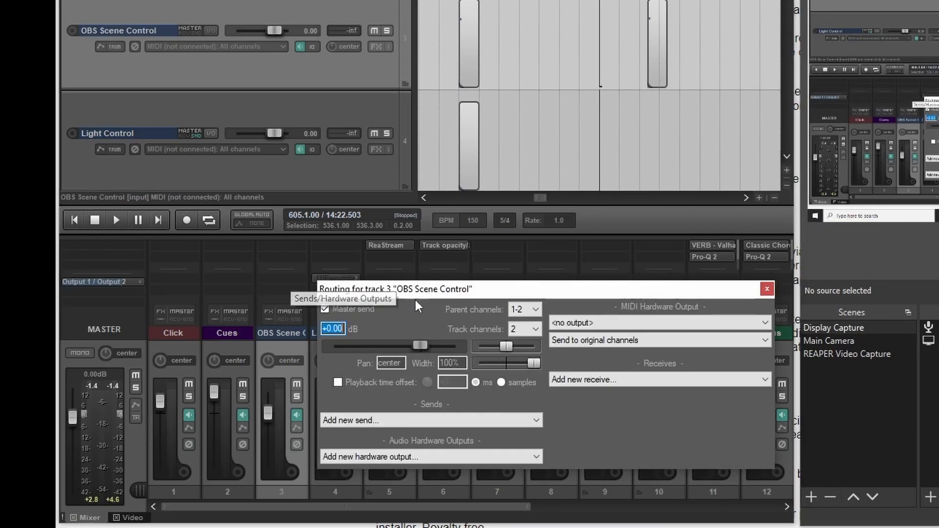
drag(559, 288, 514, 51)
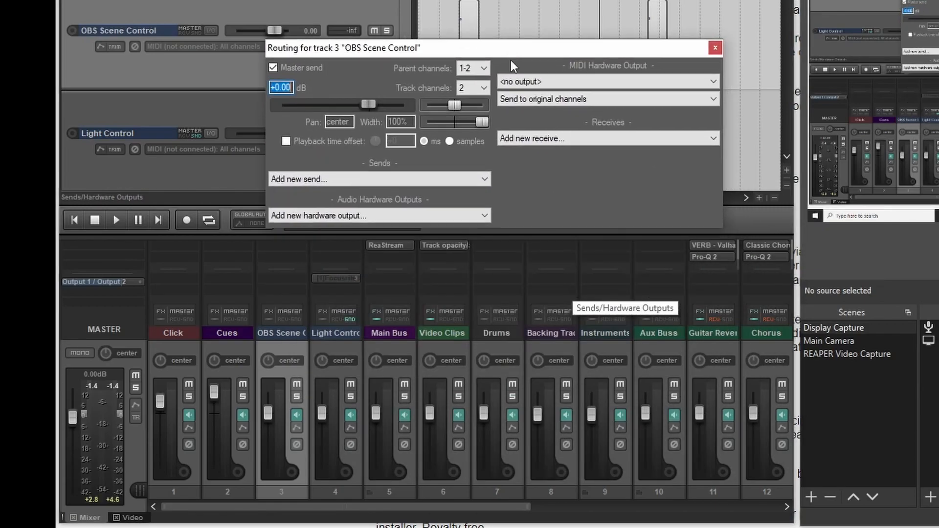
click(576, 83)
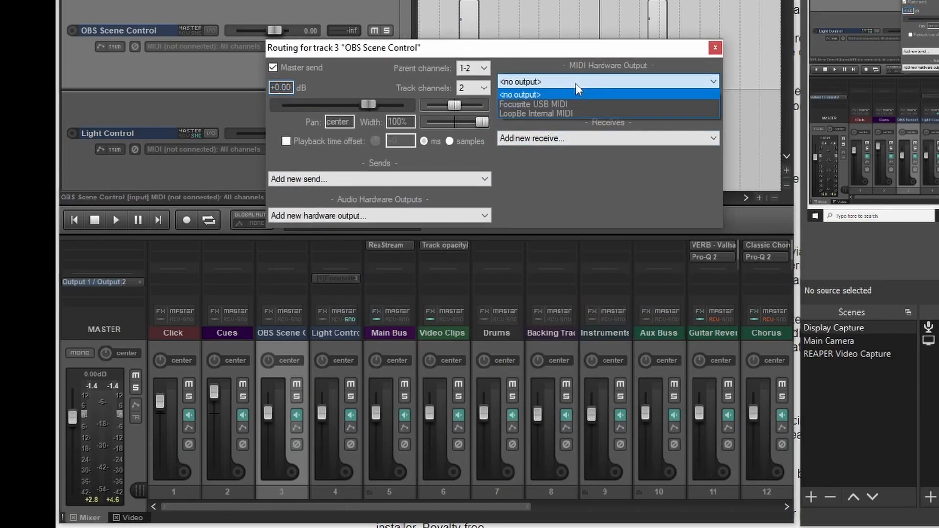
click(562, 113)
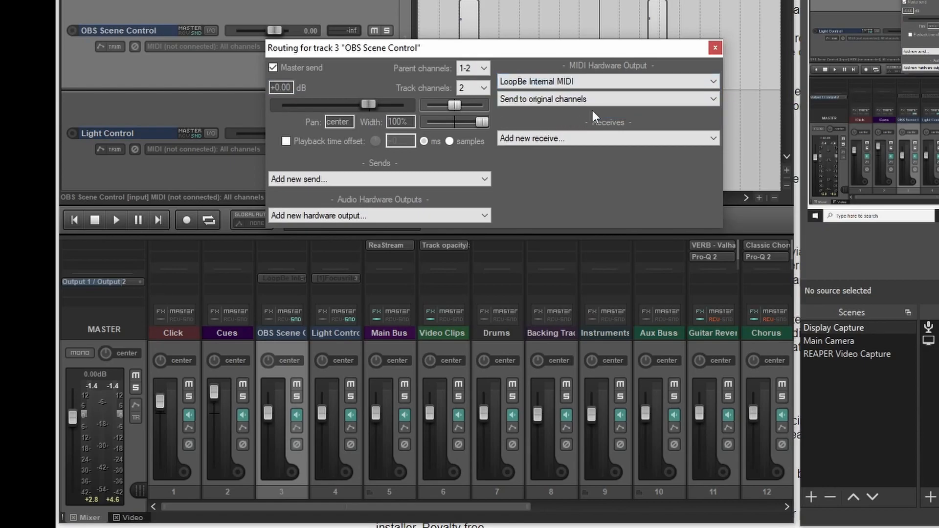
click(715, 47)
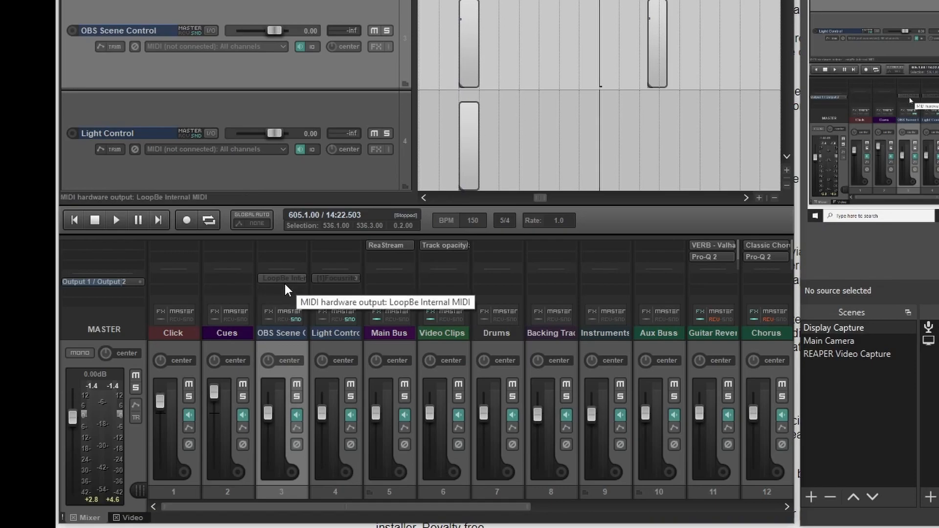
Step: Review the input and output modes of LoopBe Internal MIDI in the MIDI Devices preferences, and close them without changes
click(243, 0)
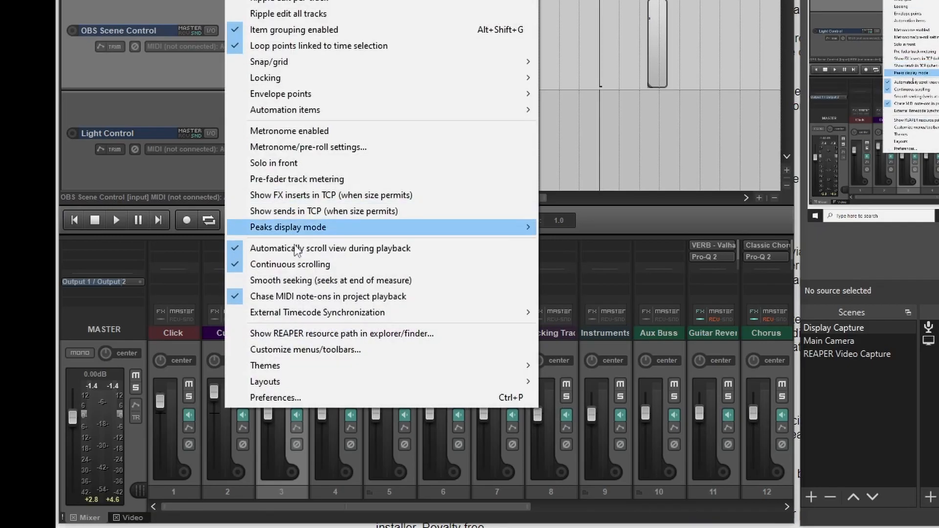
click(401, 399)
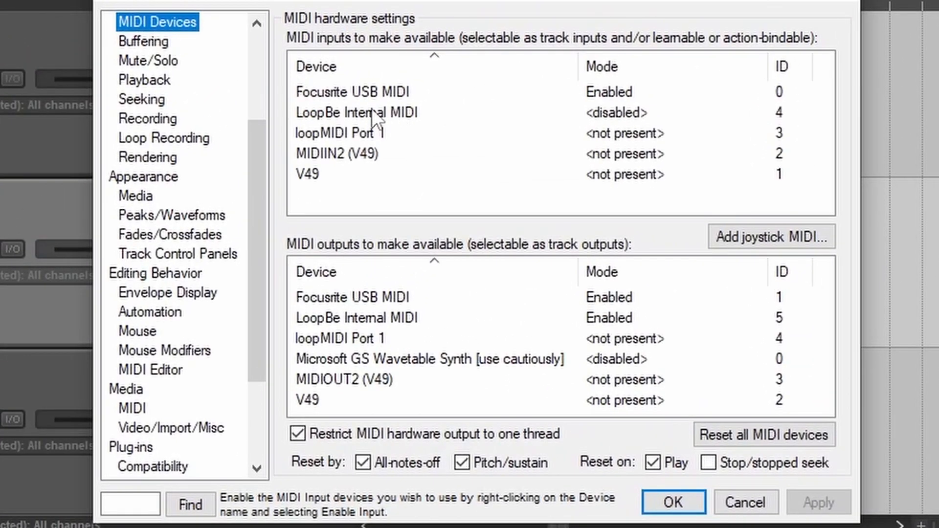
click(372, 109)
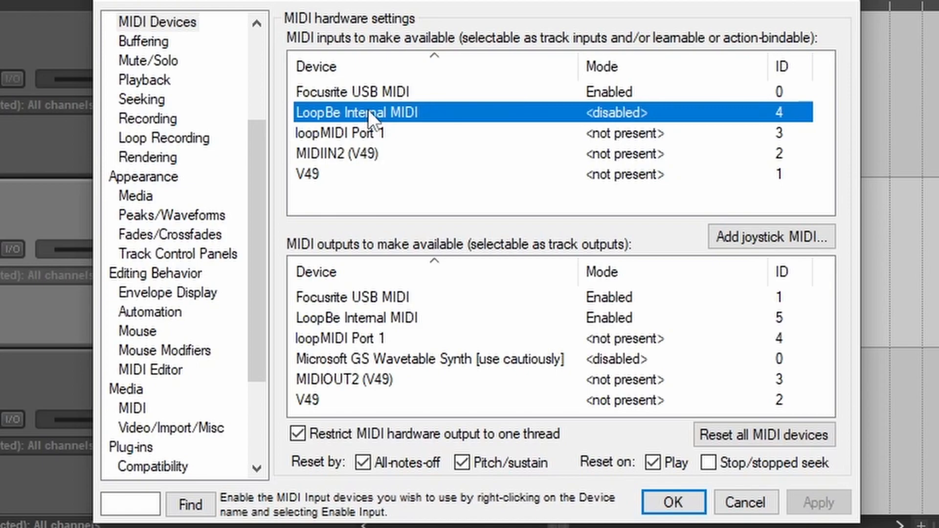
click(378, 314)
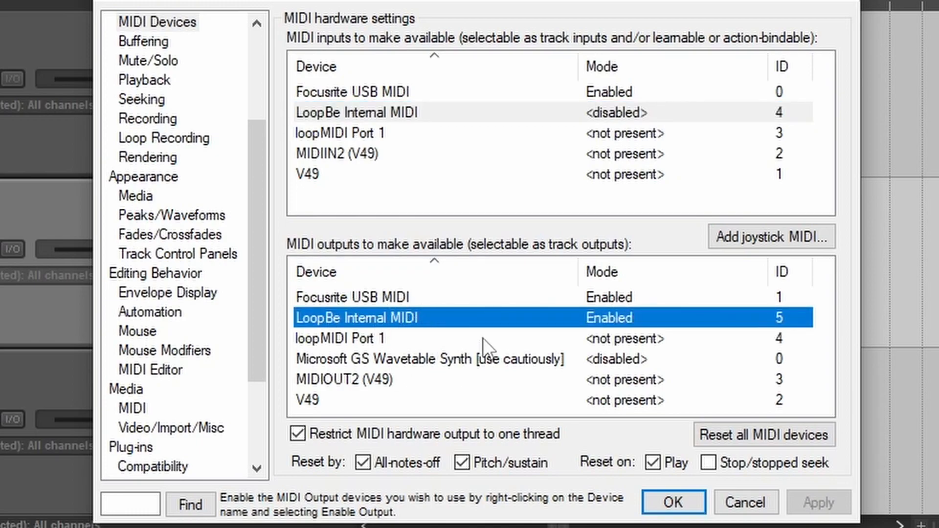
drag(263, 280, 268, 177)
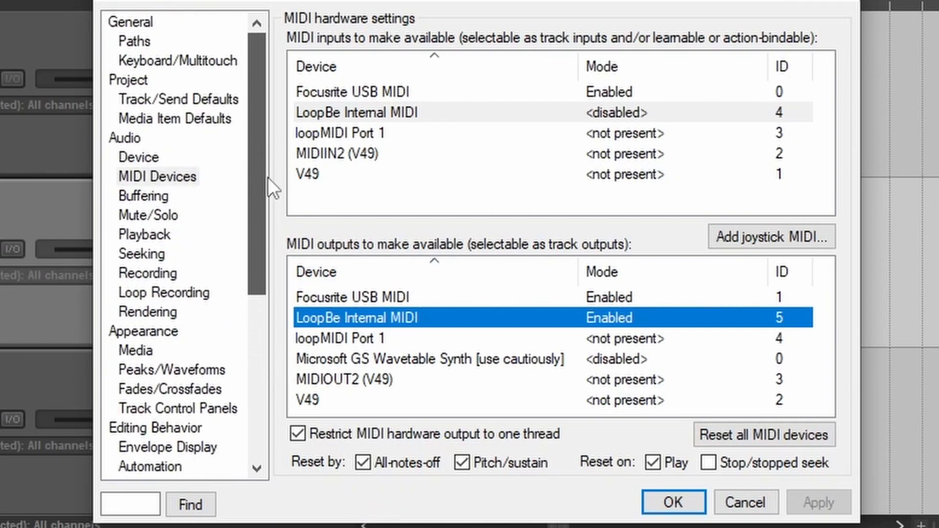
click(222, 179)
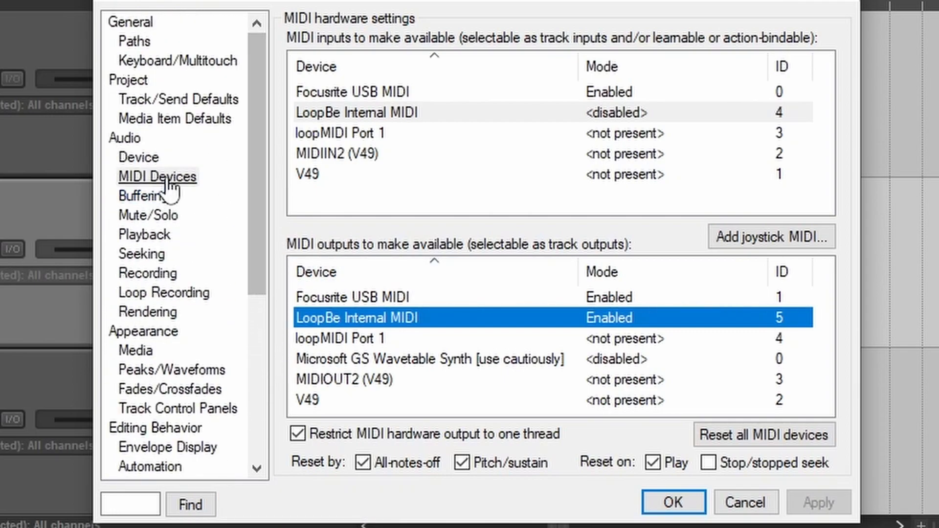
click(368, 316)
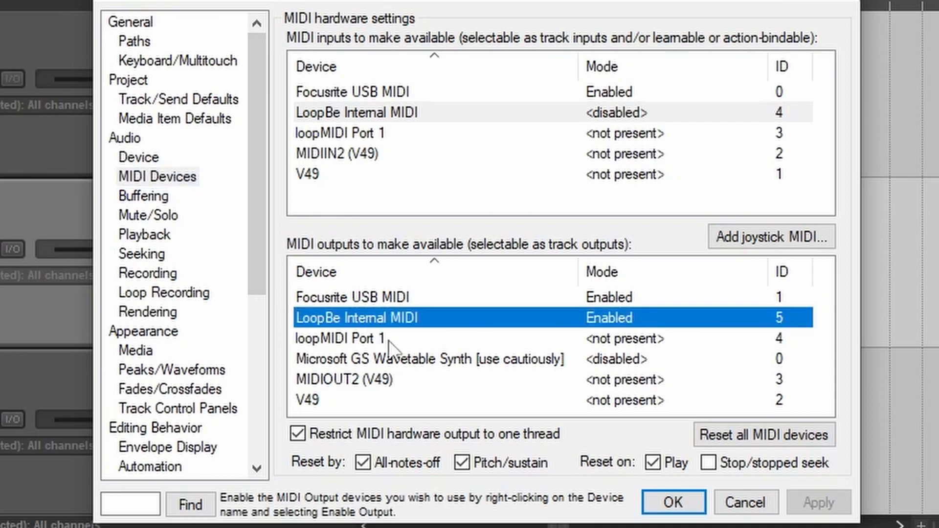
right_click(614, 317)
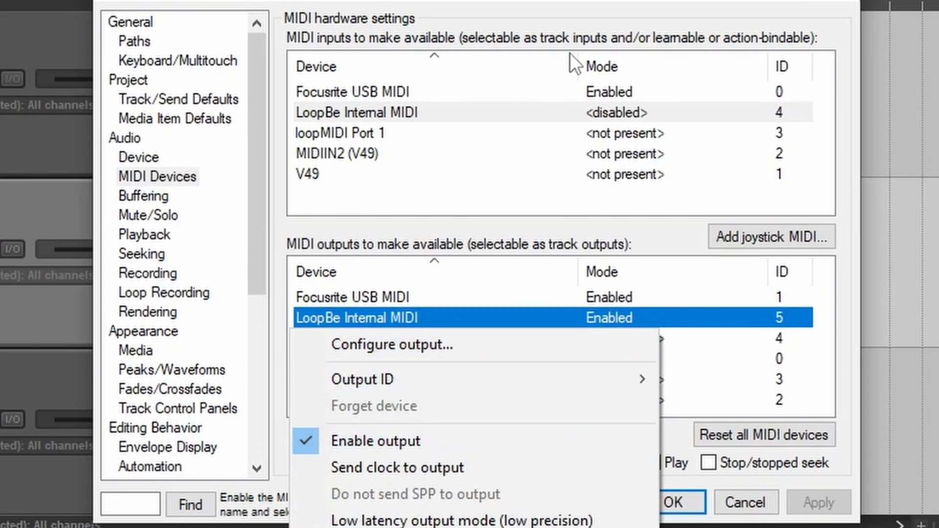
click(583, 1)
click(733, 494)
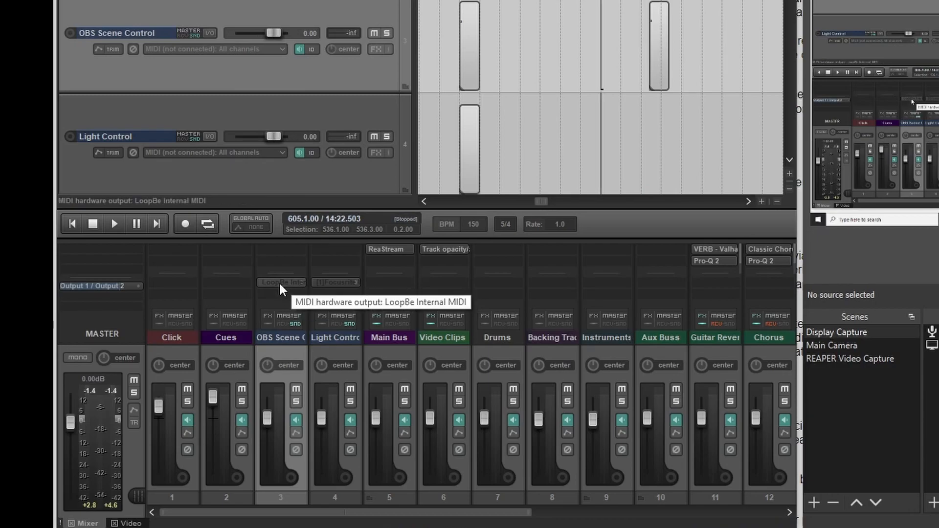
Step: Check the MIDI hardware output and channel setting in the OBS Scene Control track's routing
click(278, 282)
drag(559, 300, 496, 75)
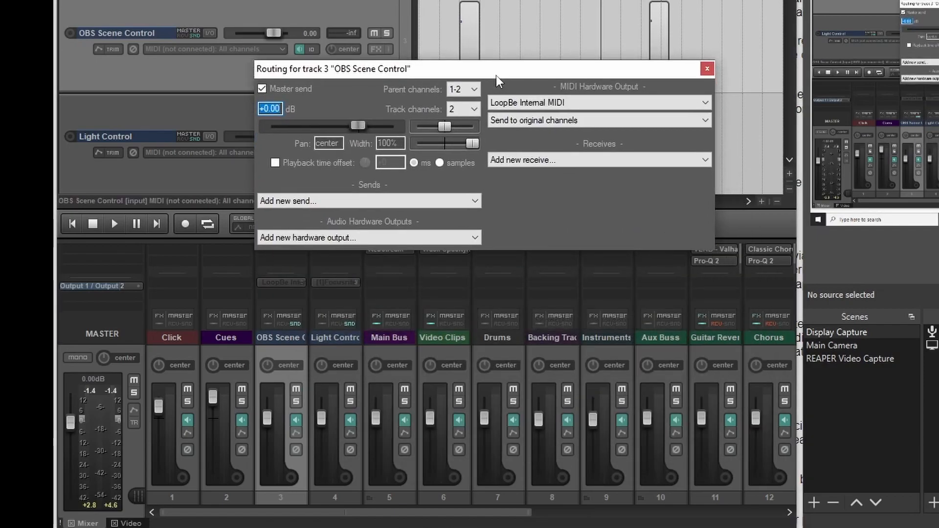
click(703, 68)
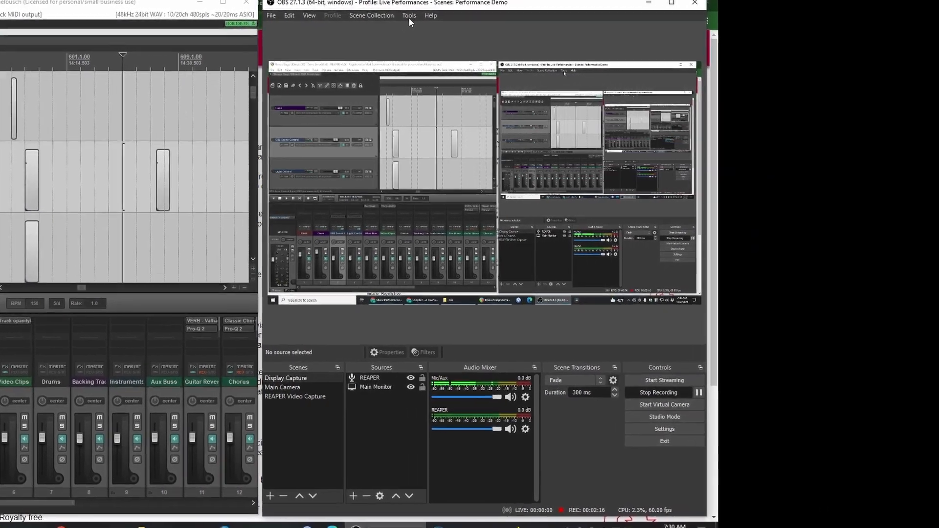
Step: In OBS, open the OBS MIDI Settings configuration for LoopBe Internal MIDI 1 and set the message type to Note On
click(641, 20)
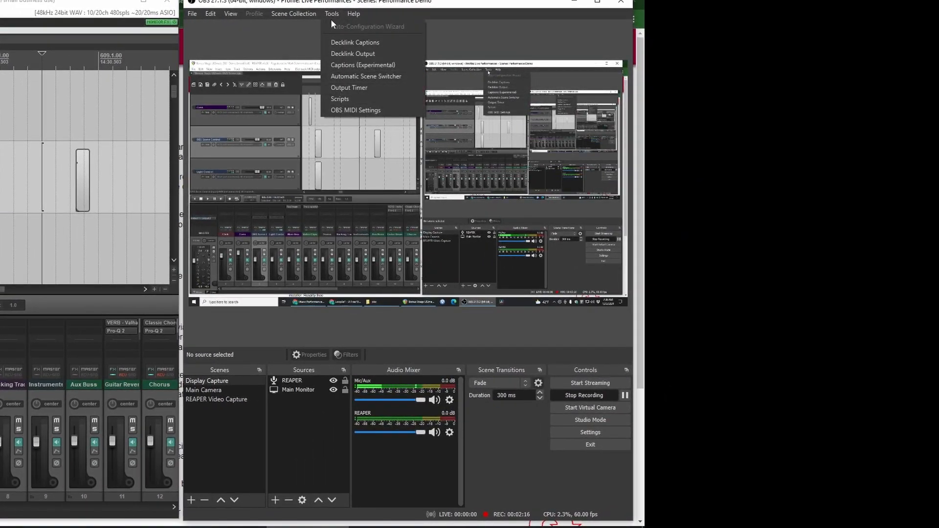
click(342, 111)
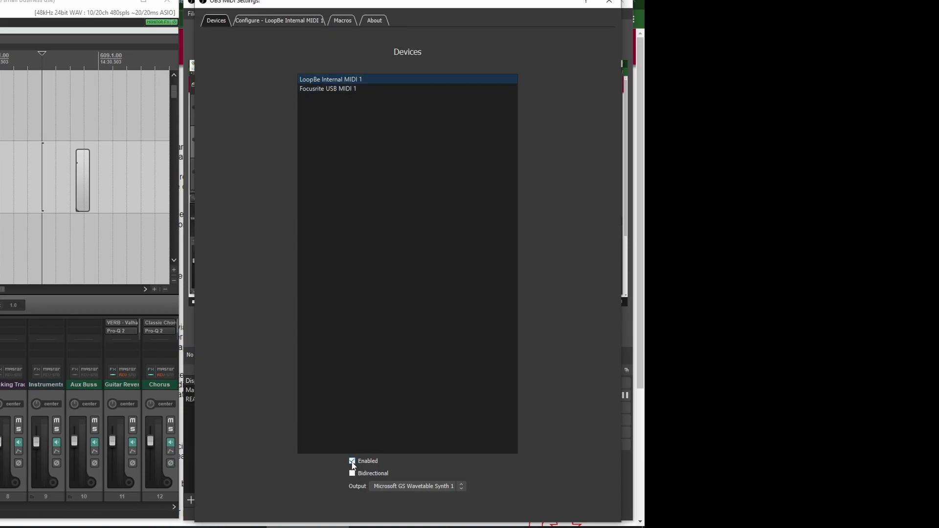
click(274, 22)
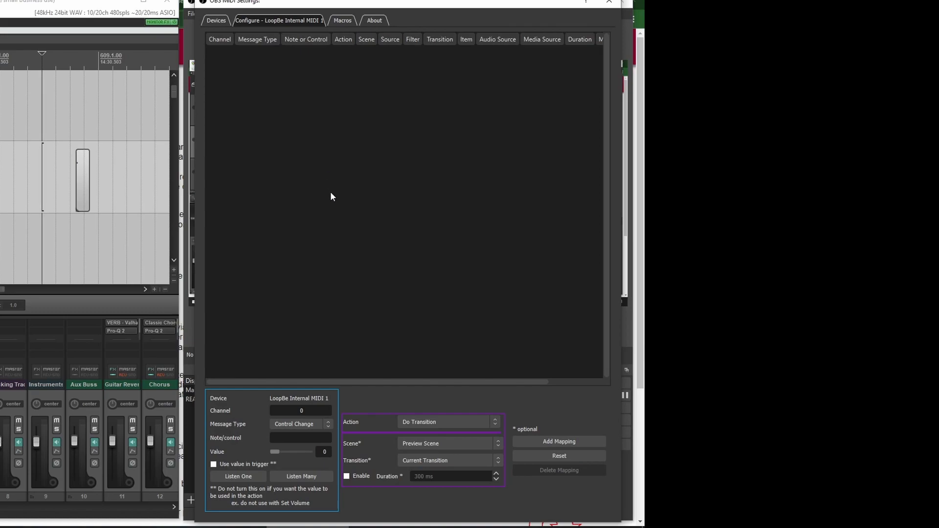
click(293, 424)
click(294, 418)
click(297, 424)
click(285, 462)
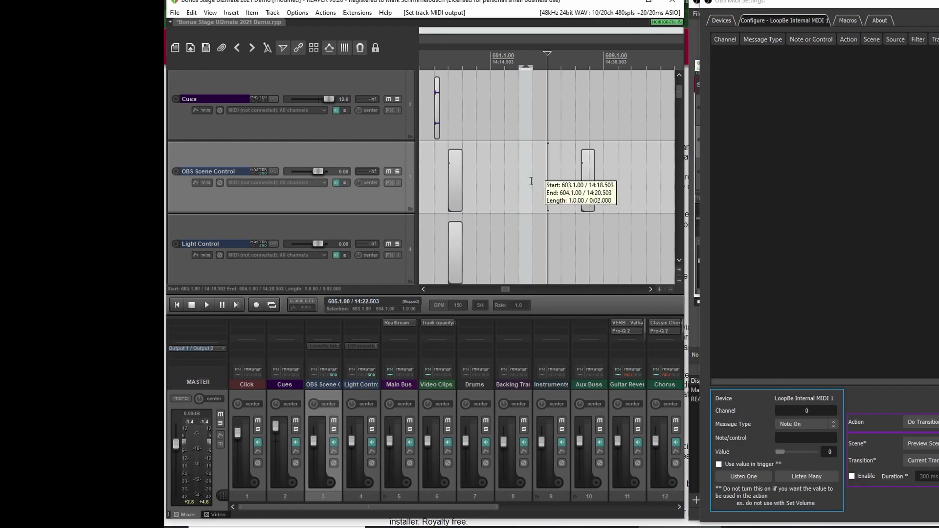
Step: In REAPER, insert a new MIDI item from measure 603 to 605 on the OBS Scene Control track and open it for editing
drag(532, 181, 547, 182)
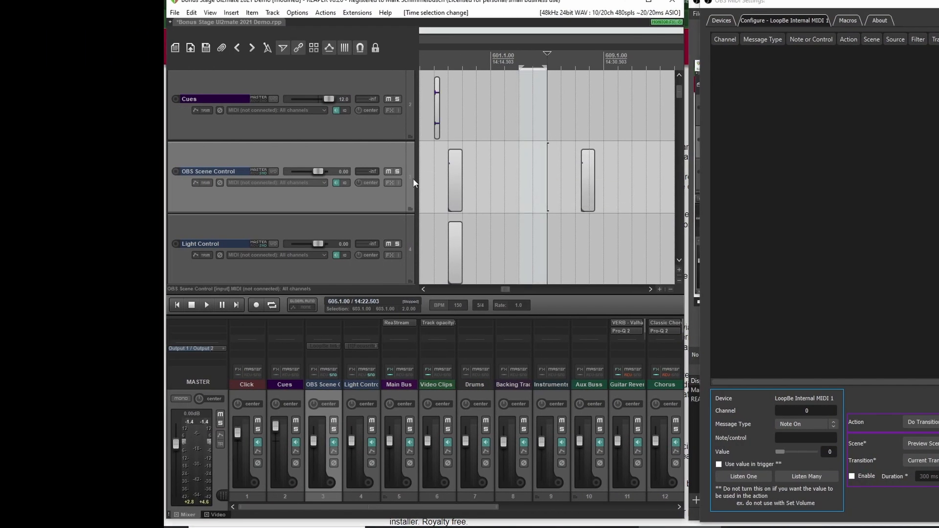
click(231, 13)
click(259, 35)
double_click(524, 180)
drag(840, 120, 535, 18)
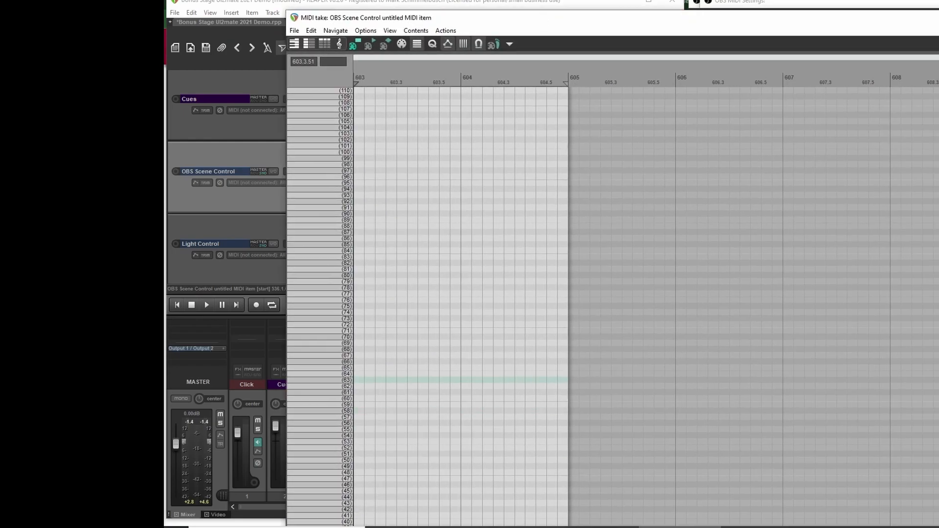
Step: Resize and move the MIDI editor window so it sits beside the OBS MIDI Settings window
drag(287, 198, 872, 219)
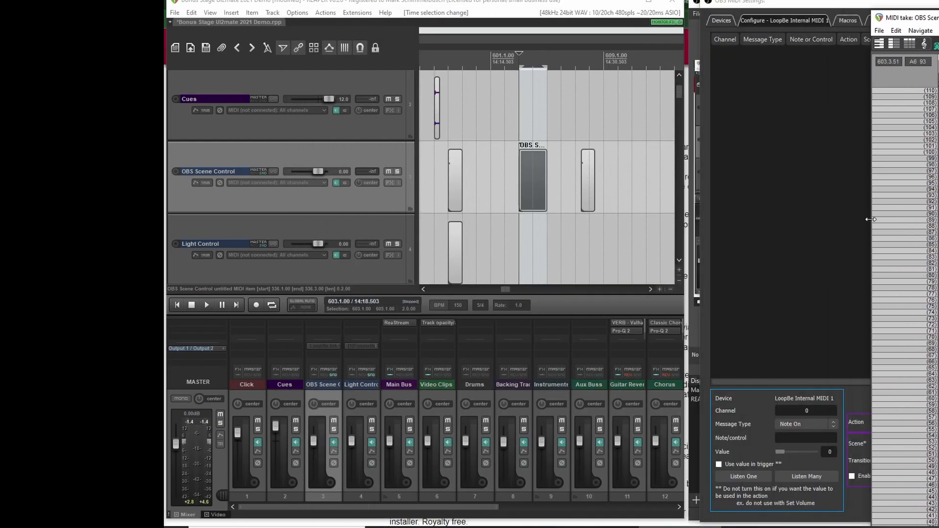
drag(938, 17, 434, 8)
drag(920, 247, 686, 233)
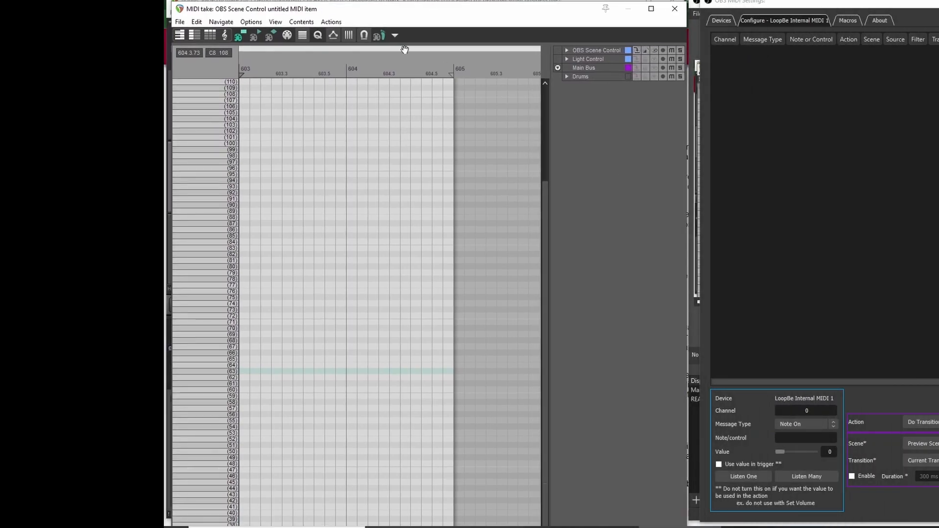
drag(444, 16, 444, 9)
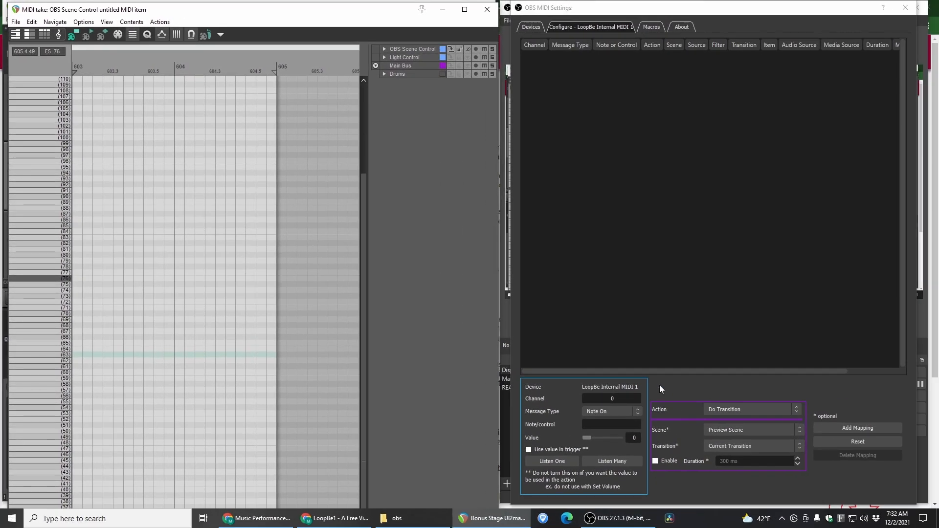
Step: Have OBS listen for one MIDI message and capture note 80 on channel 1 by adding and retriggering that note at measure 603 in REAPER
click(560, 460)
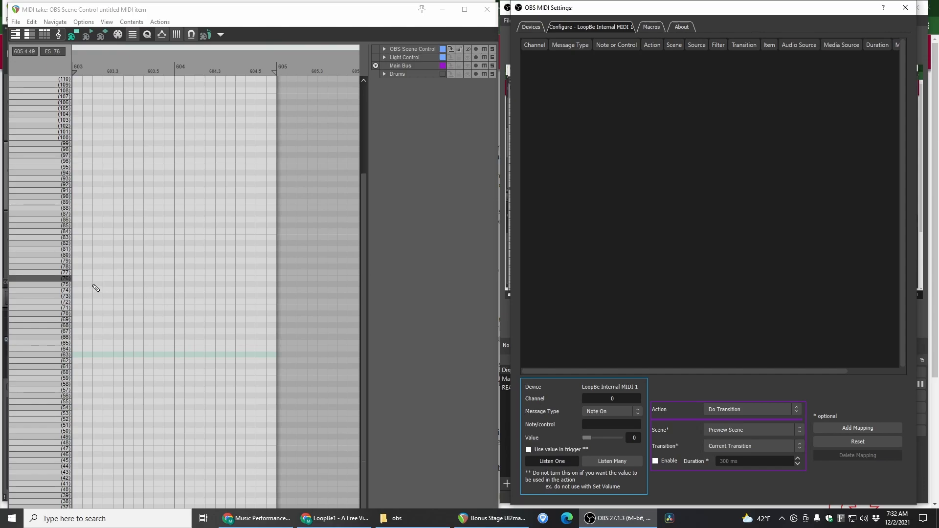
click(77, 254)
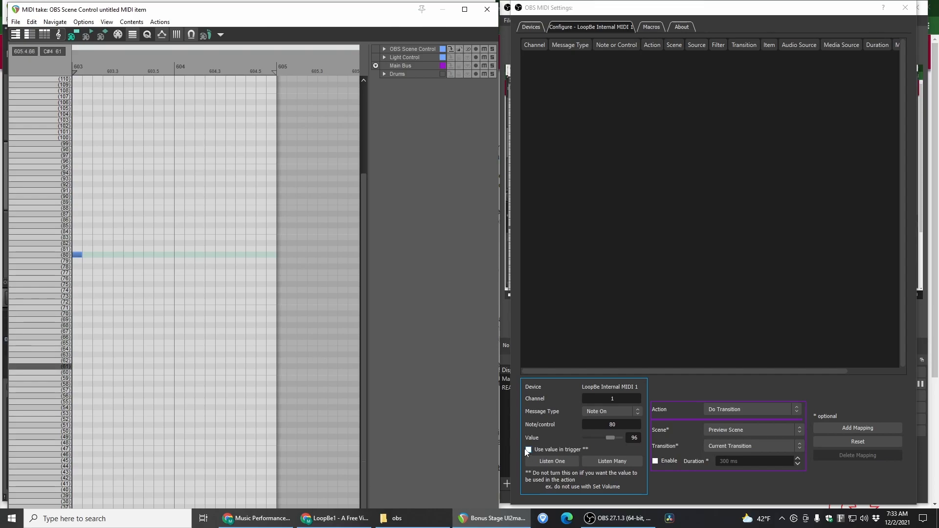
click(559, 467)
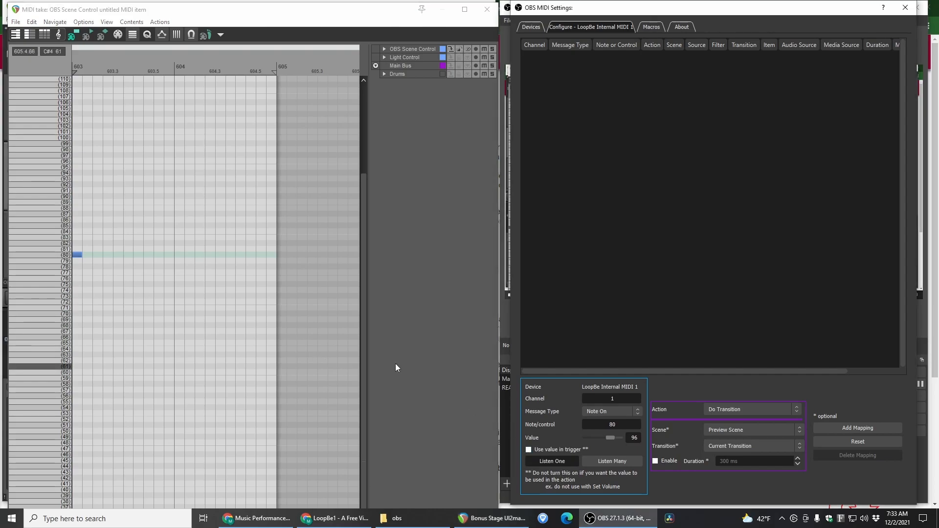
click(78, 258)
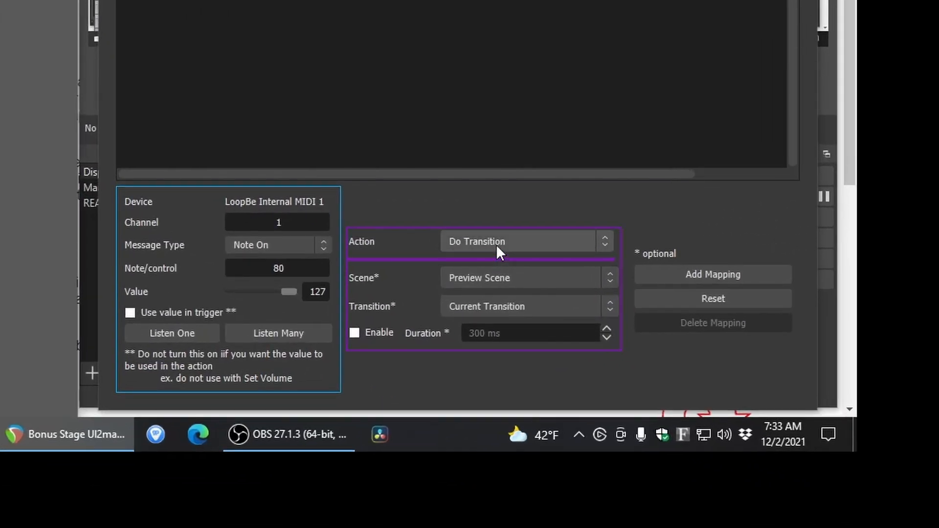
Step: Browse the mapping's available actions, keep Do Transition, and set the target scene to Main Camera
click(734, 410)
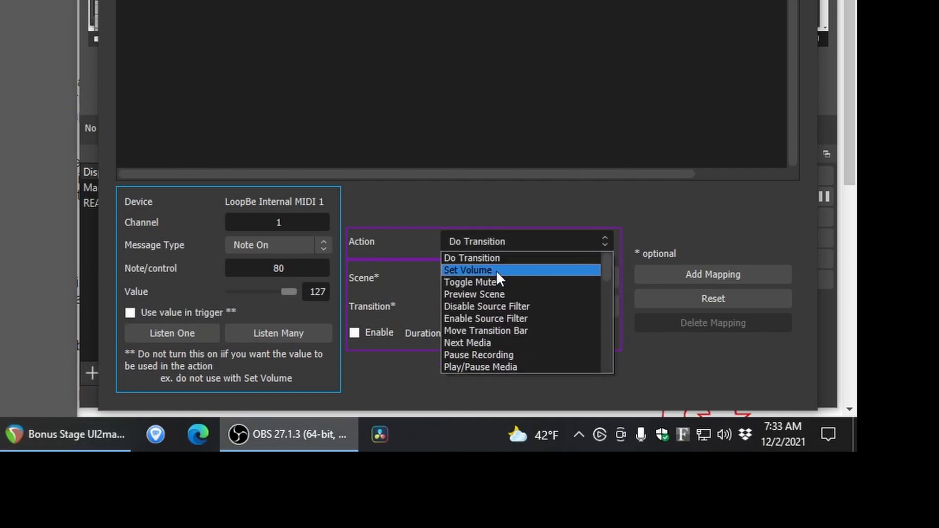
scroll(497, 283, down, 9)
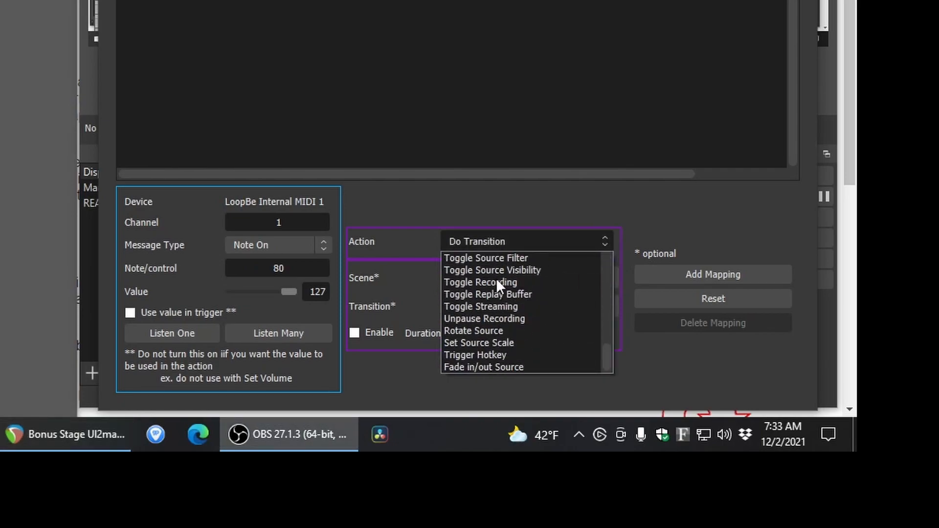
scroll(496, 278, up, 9)
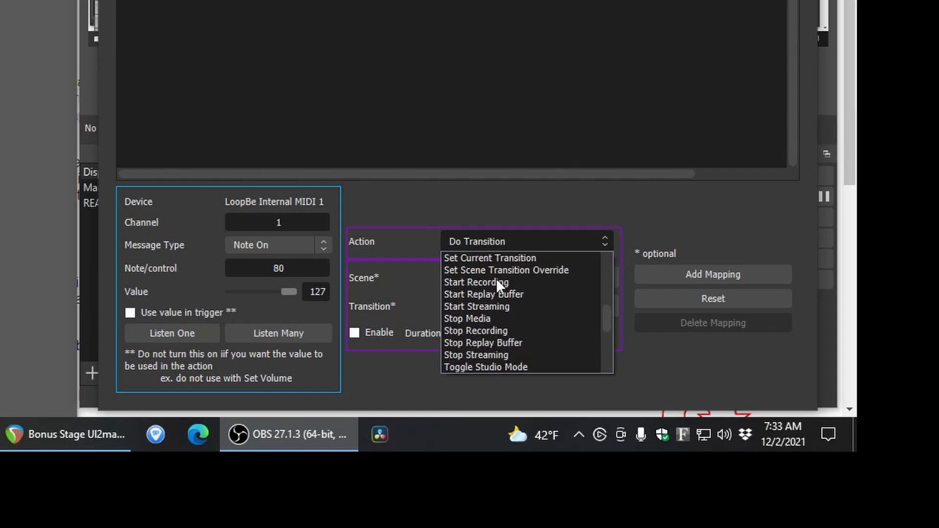
click(505, 223)
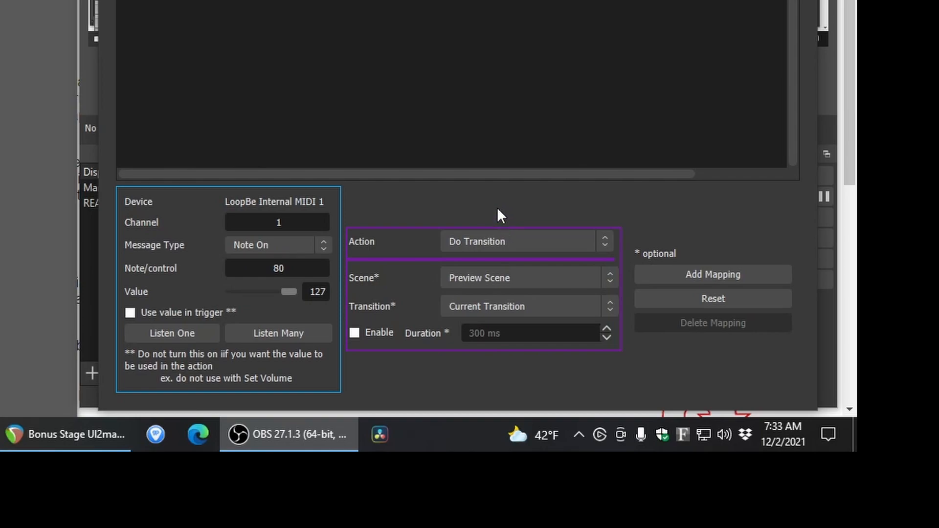
click(544, 283)
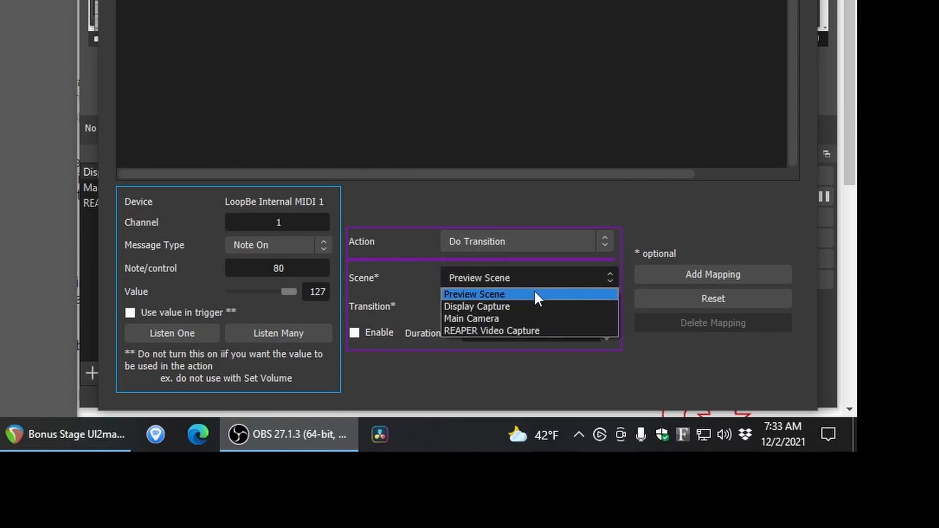
click(494, 329)
click(486, 283)
click(485, 316)
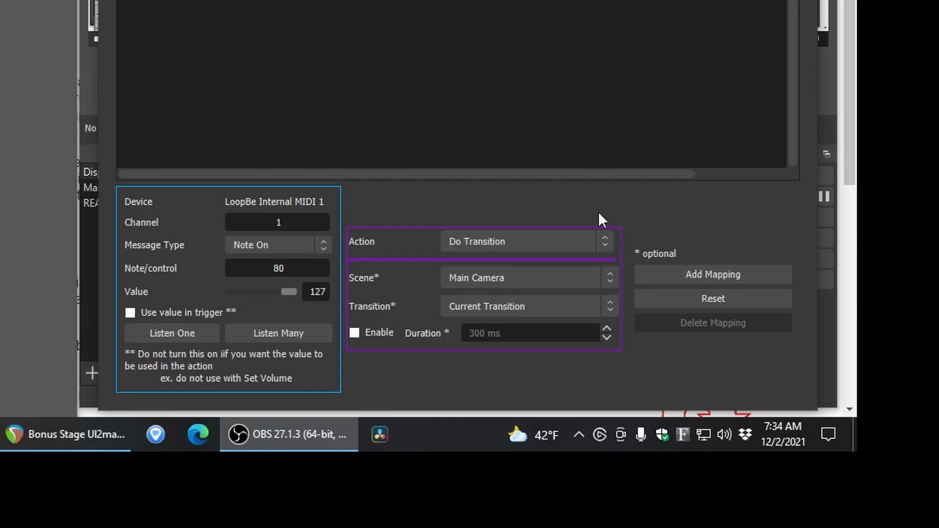
Step: Give the mapping a Fade transition with an enabled duration of 1000 ms and add it to the mapping list
click(481, 312)
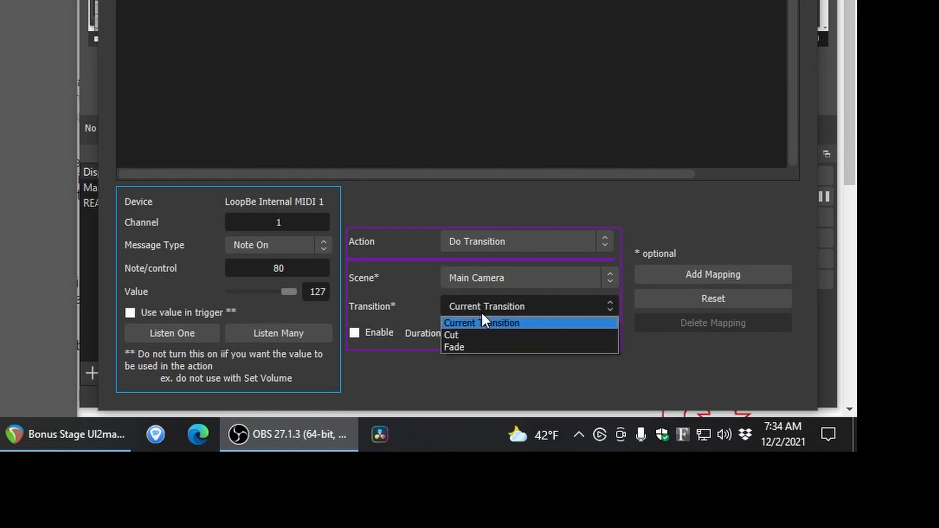
click(462, 346)
click(355, 336)
click(463, 334)
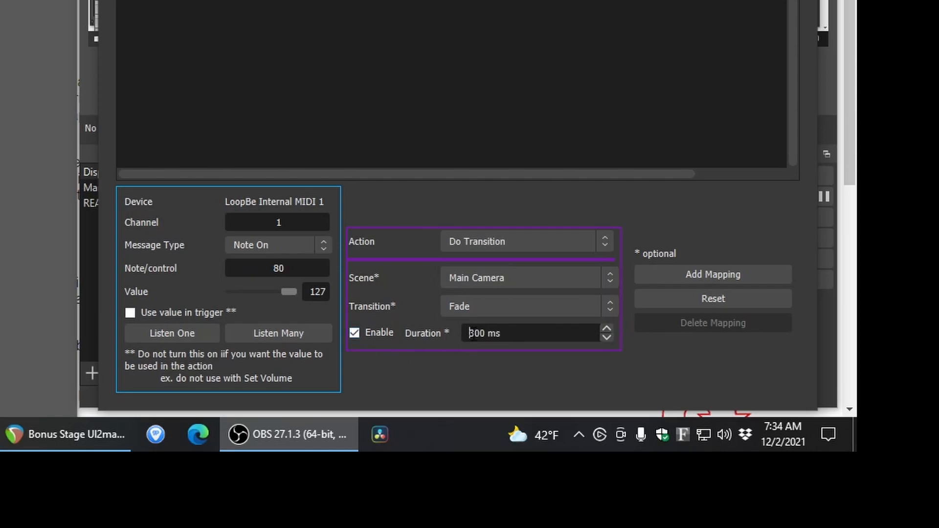
key(Delete)
text(10)
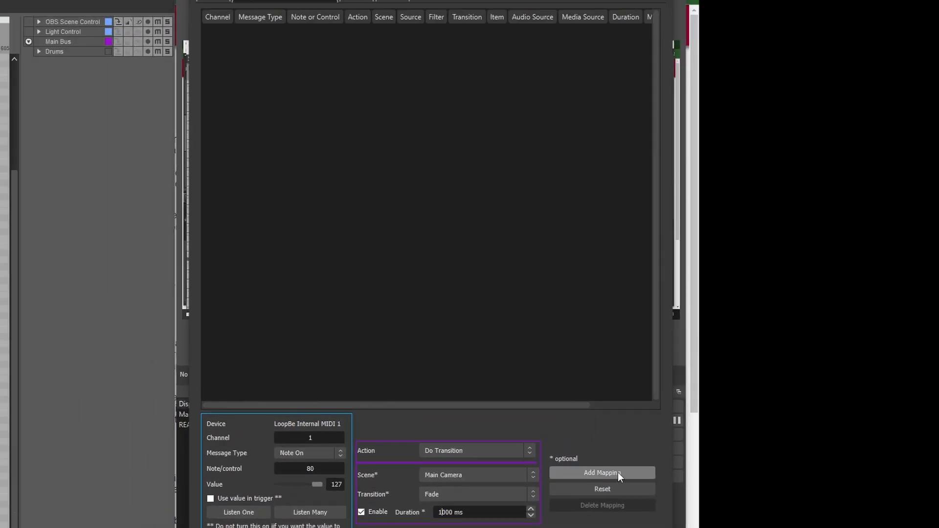
click(710, 317)
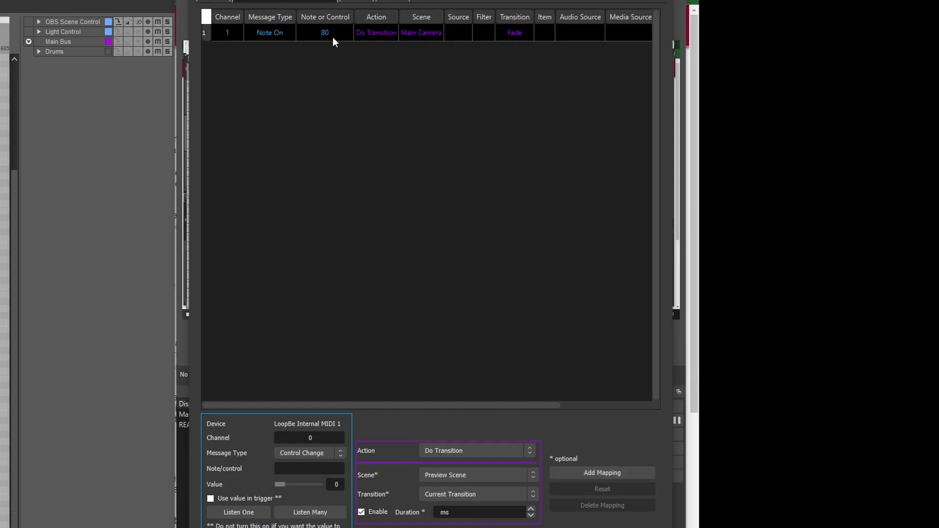
Step: Close the OBS MIDI Settings and the MIDI editor, and preview the Main Camera scene in OBS before returning to Display Capture
click(906, 8)
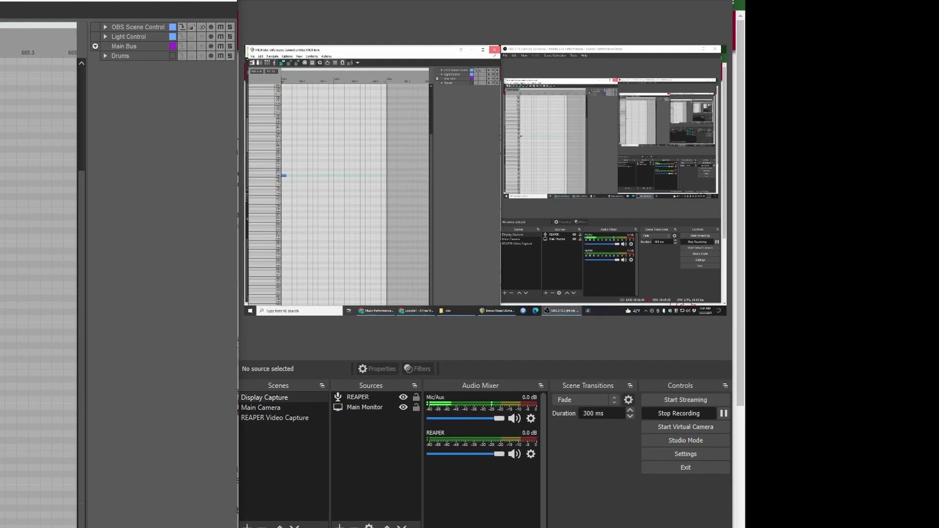
click(484, 7)
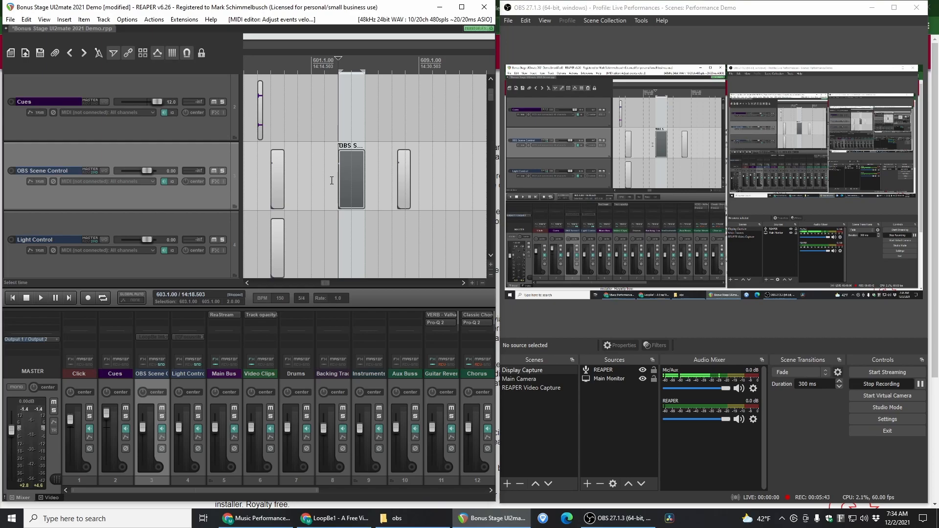
click(512, 380)
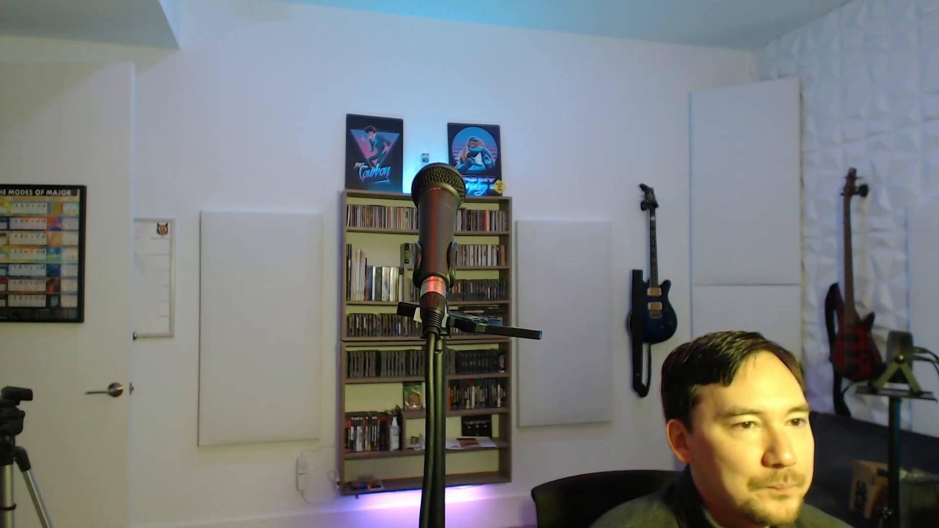
click(529, 373)
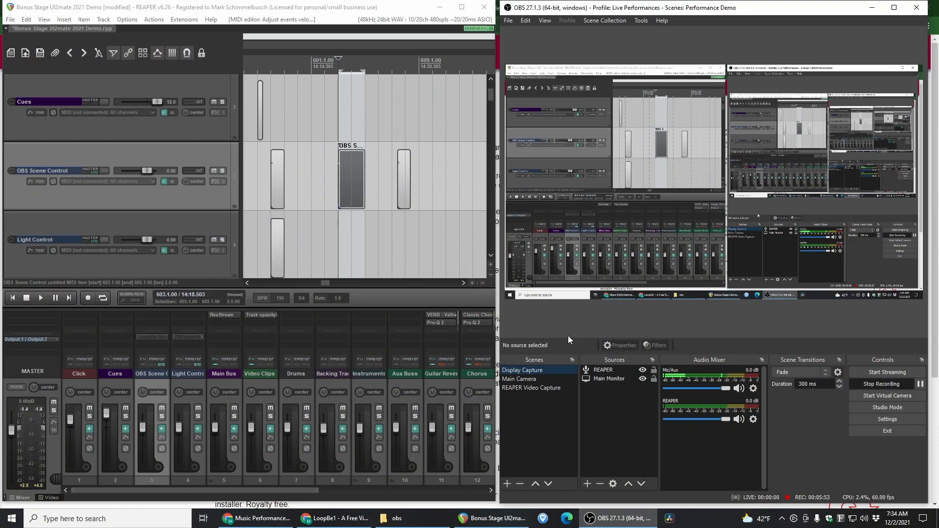
Step: In REAPER, play the project from measure 601 to test the scene switch triggered by the MIDI note
click(311, 184)
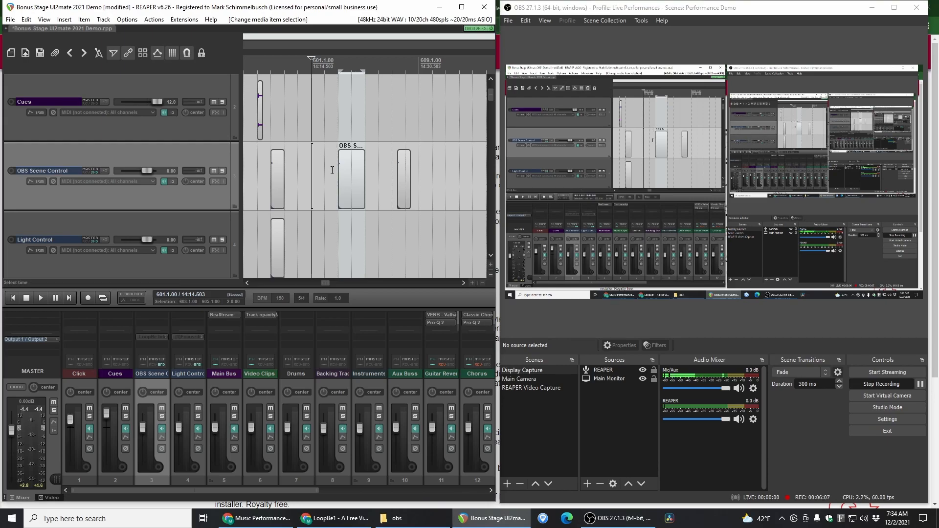
key(space)
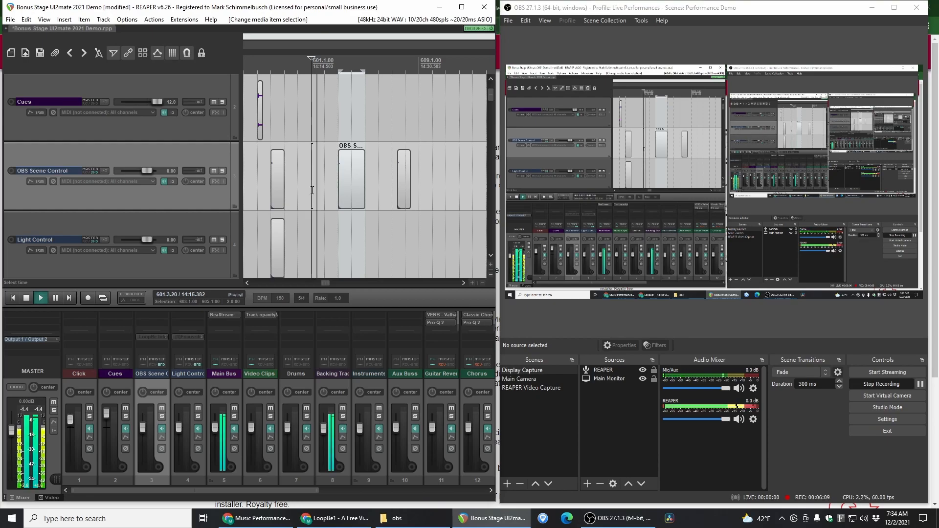